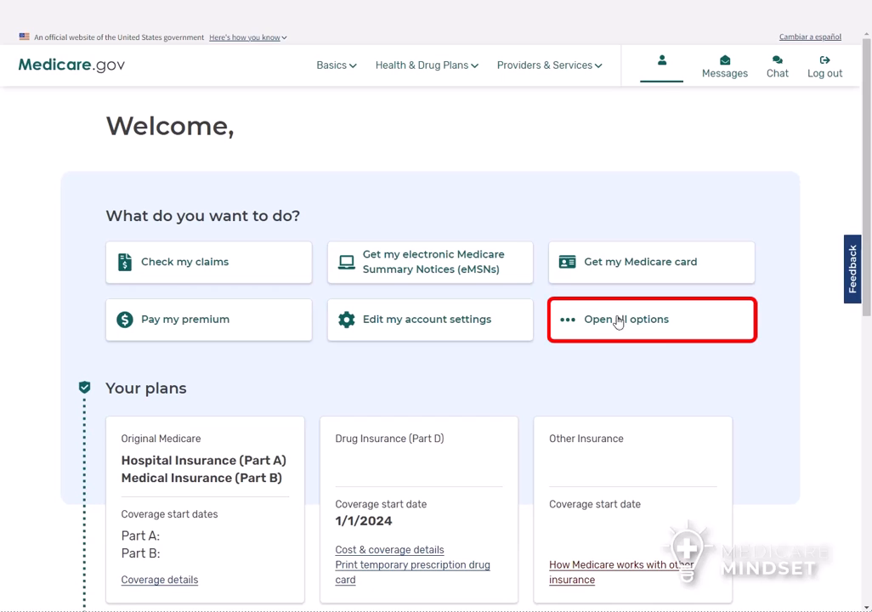
Open the list of saved drugs for the Medicare account
left_click(654, 328)
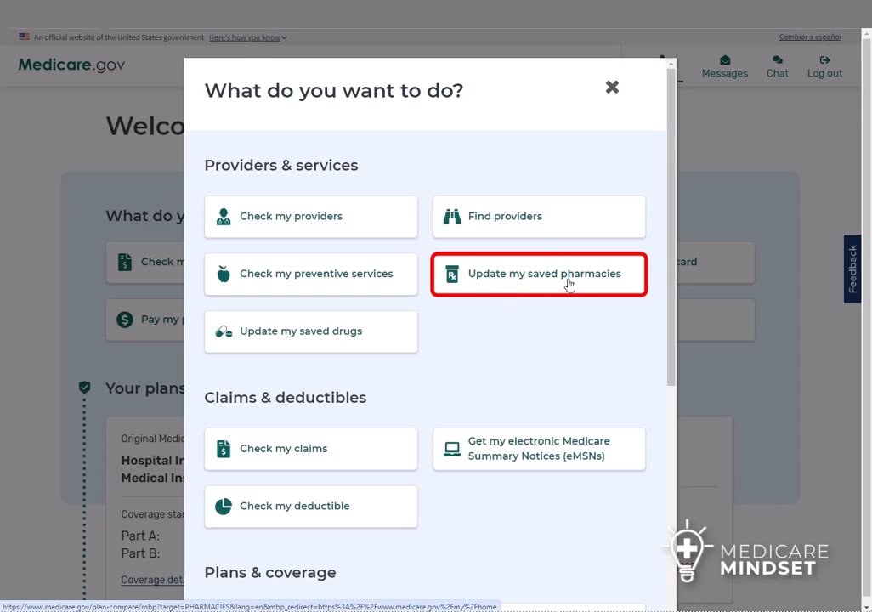
left_click(611, 89)
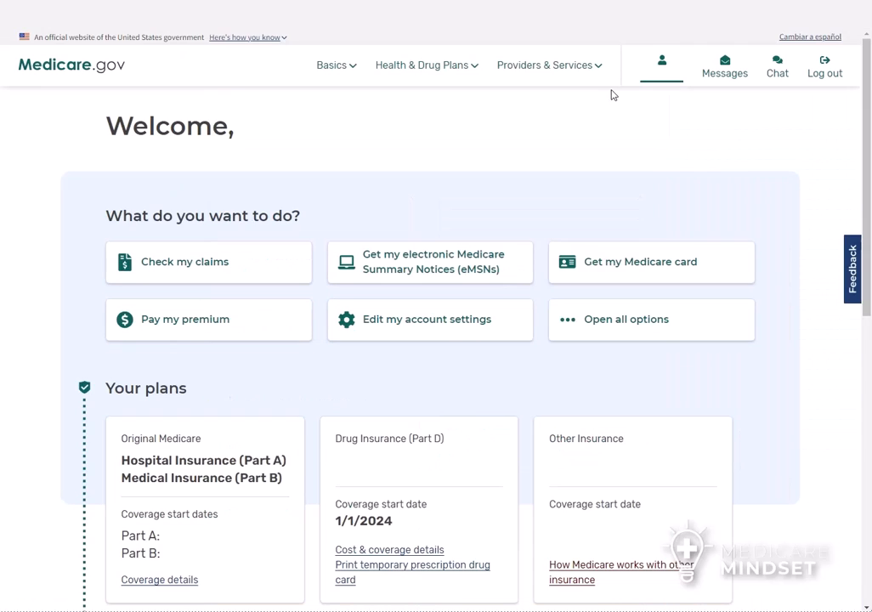
left_click(674, 84)
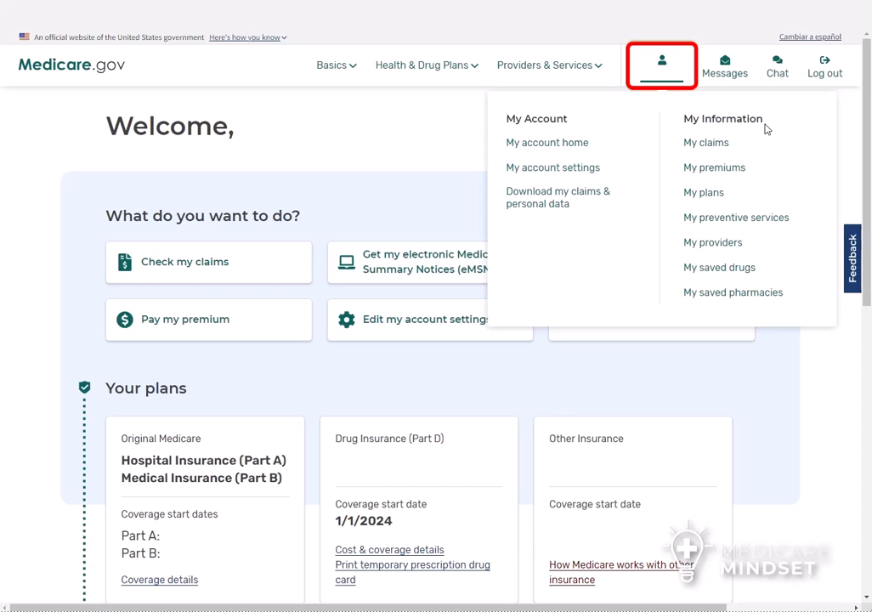
left_click(718, 269)
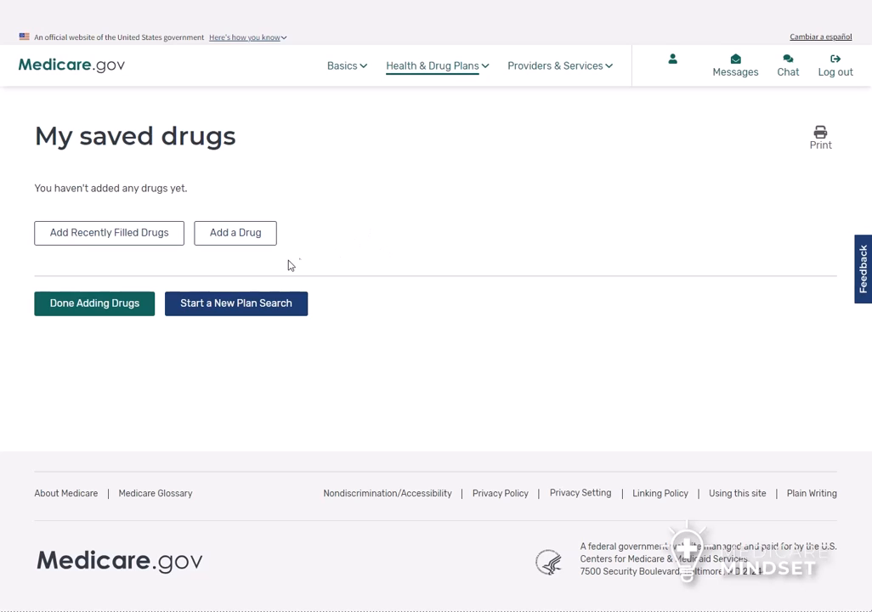
Add the recently filled Atorvastatin calcium 40mg tablet to the drug list and return to the saved drugs
left_click(105, 241)
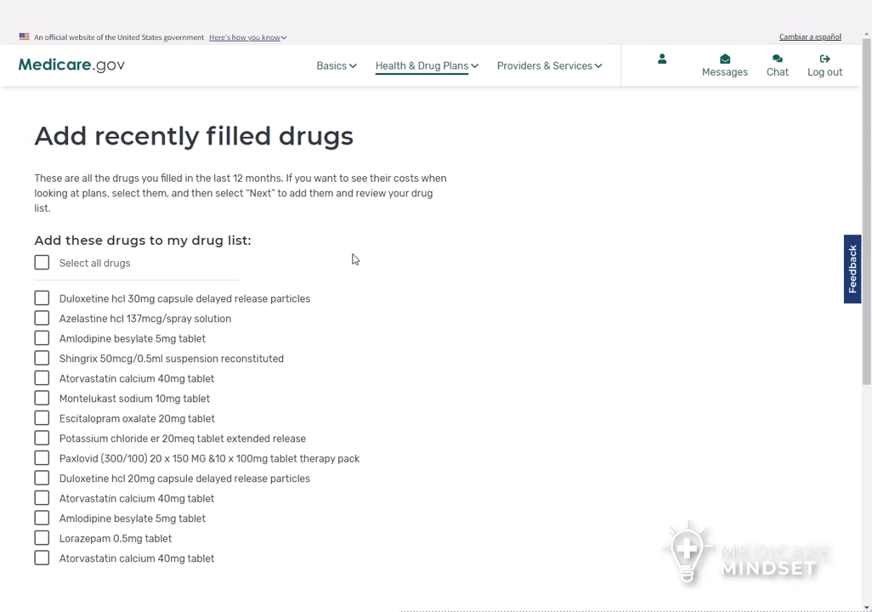
left_click(41, 379)
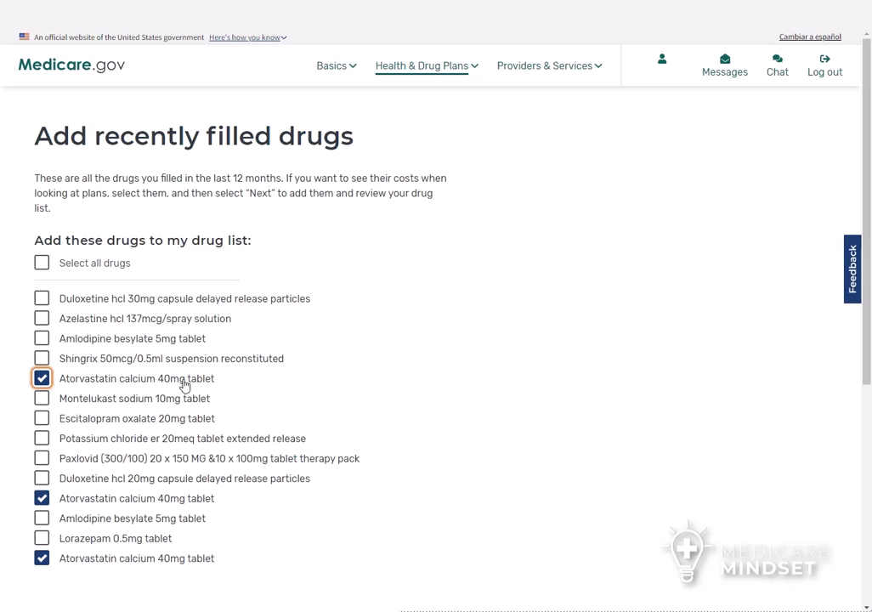
scroll(443, 328, "down", 3)
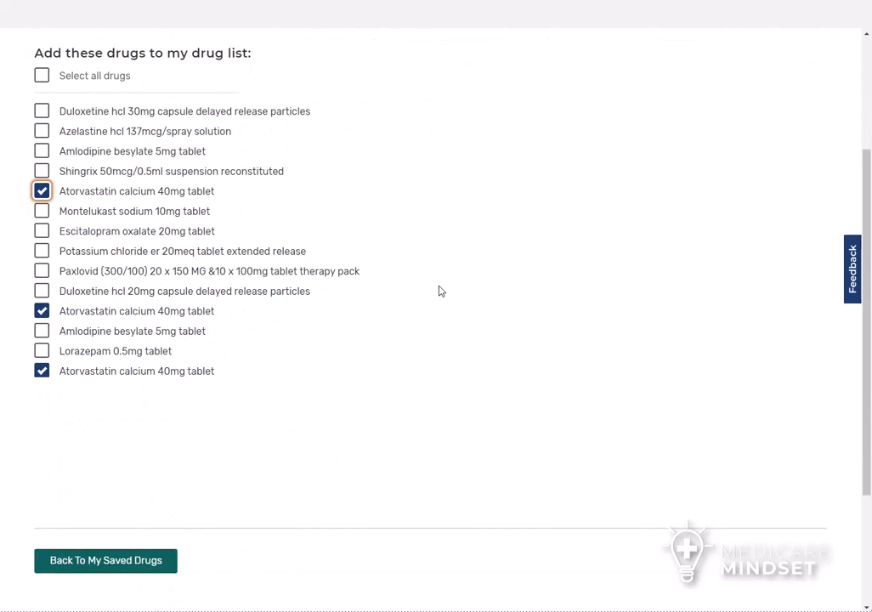
scroll(447, 288, "down", 2)
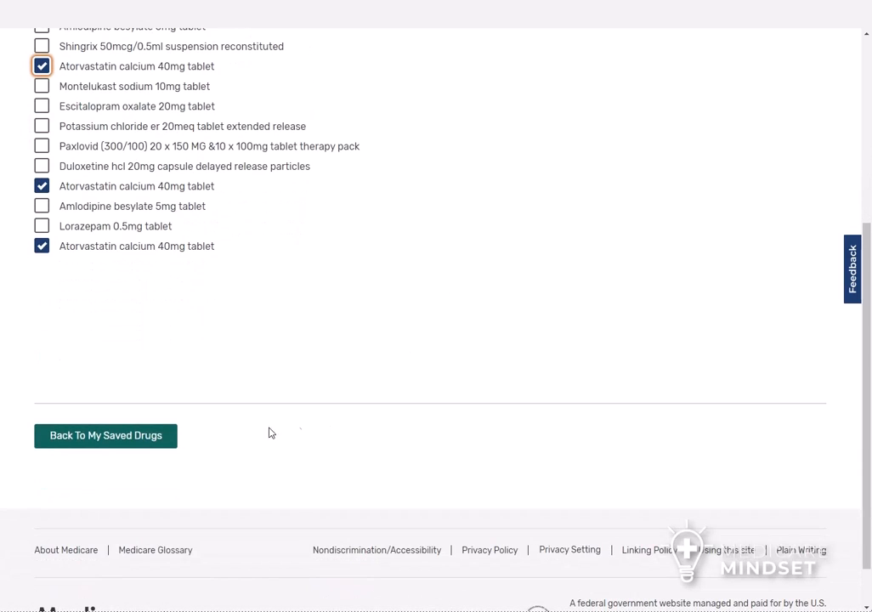
left_click(82, 438)
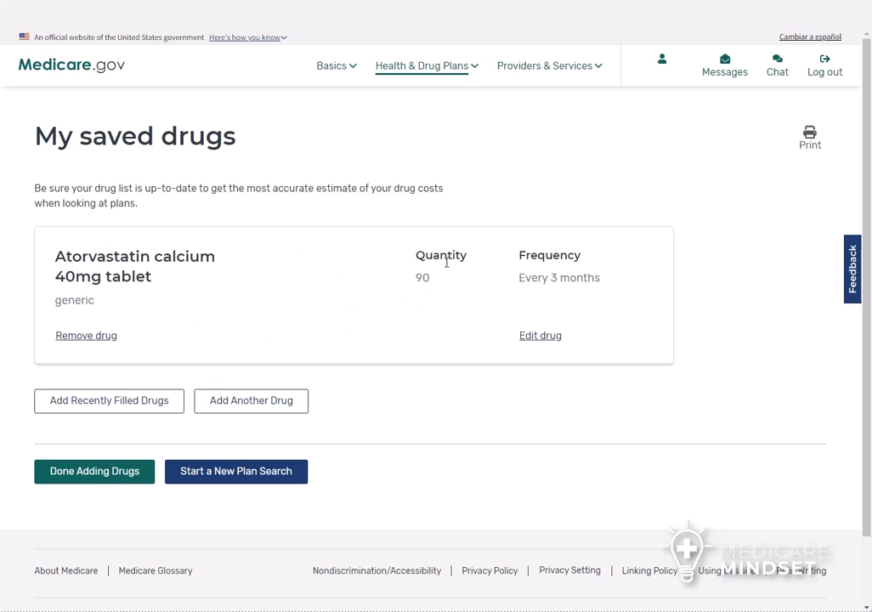
Update the Atorvastatin calcium entry to a quantity of 30 with a frequency of every month
left_click_drag(399, 239, 489, 293)
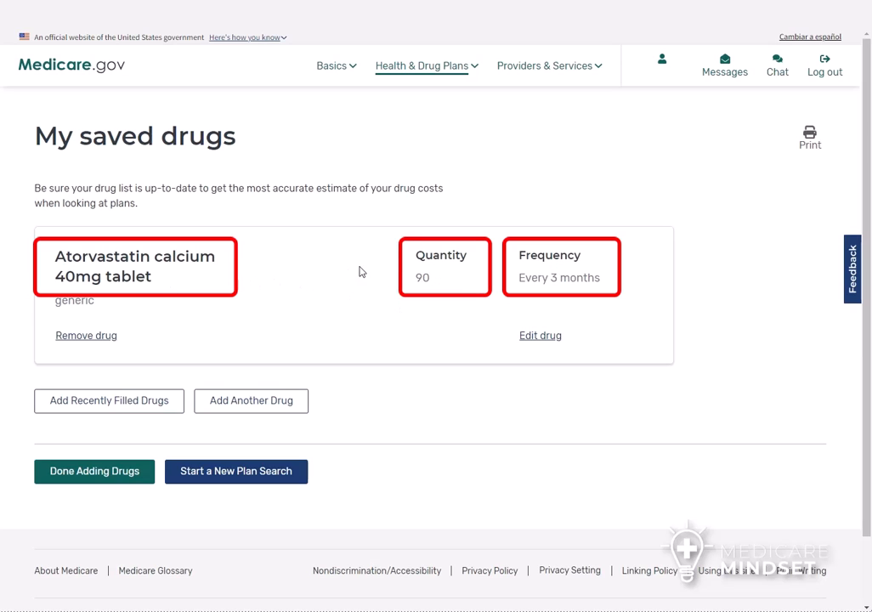
left_click(539, 338)
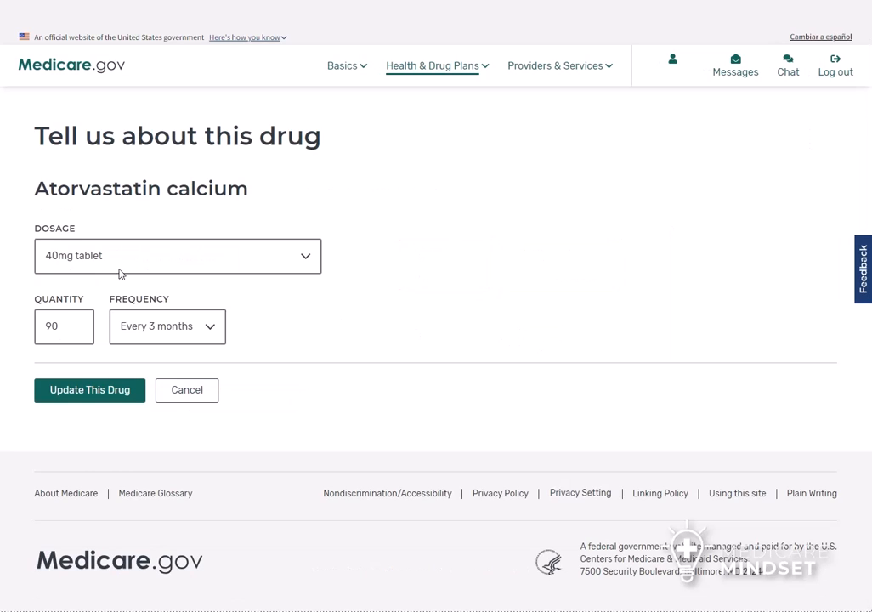
left_click(83, 268)
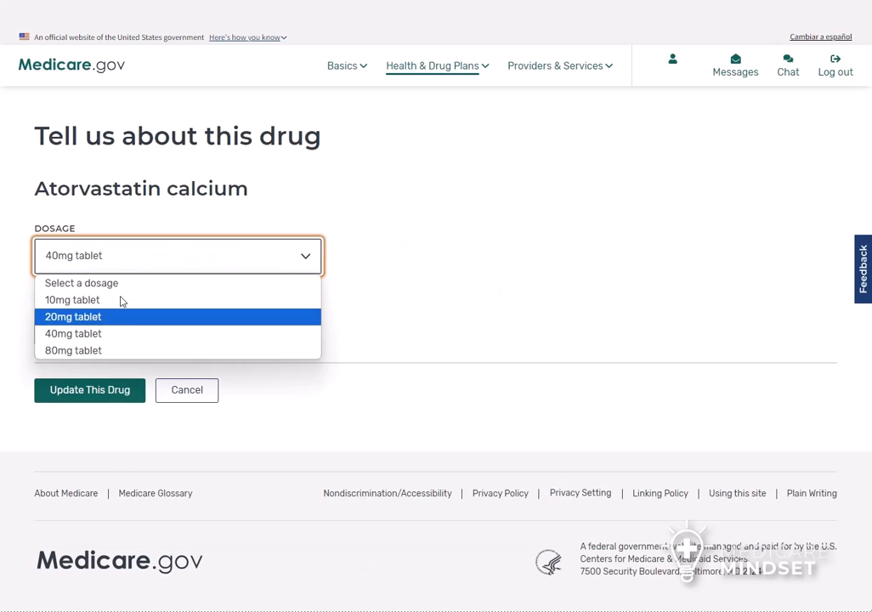
left_click(369, 224)
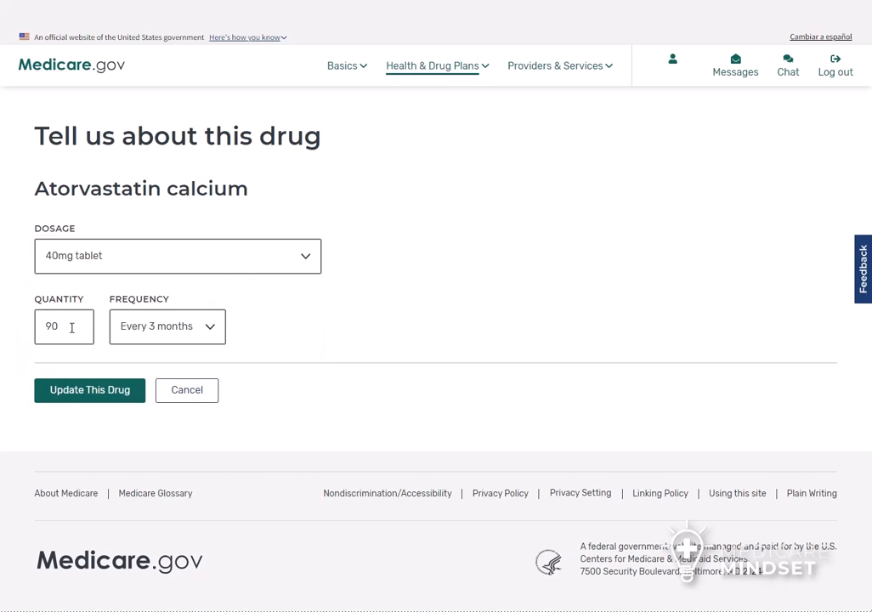
double_click(39, 327)
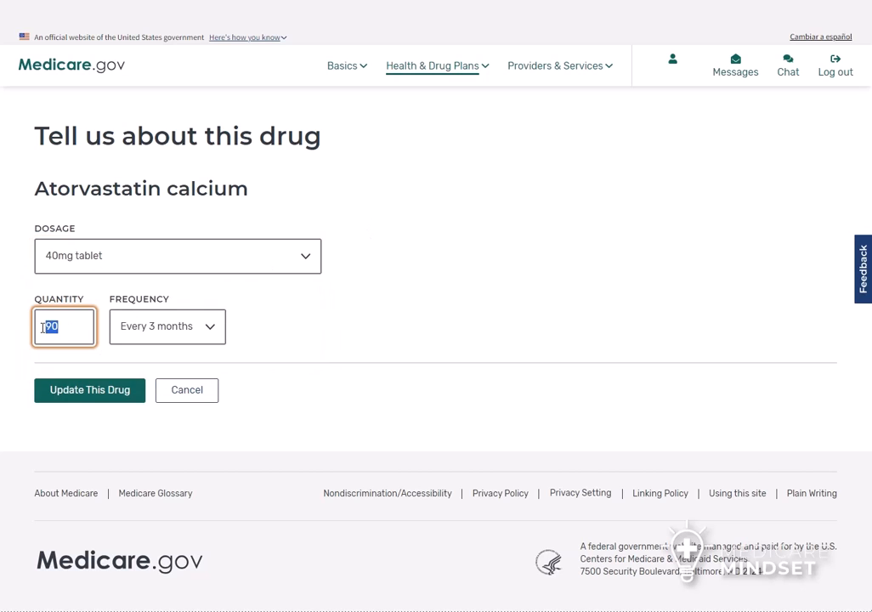
type("30")
left_click(141, 331)
left_click(148, 355)
left_click(97, 394)
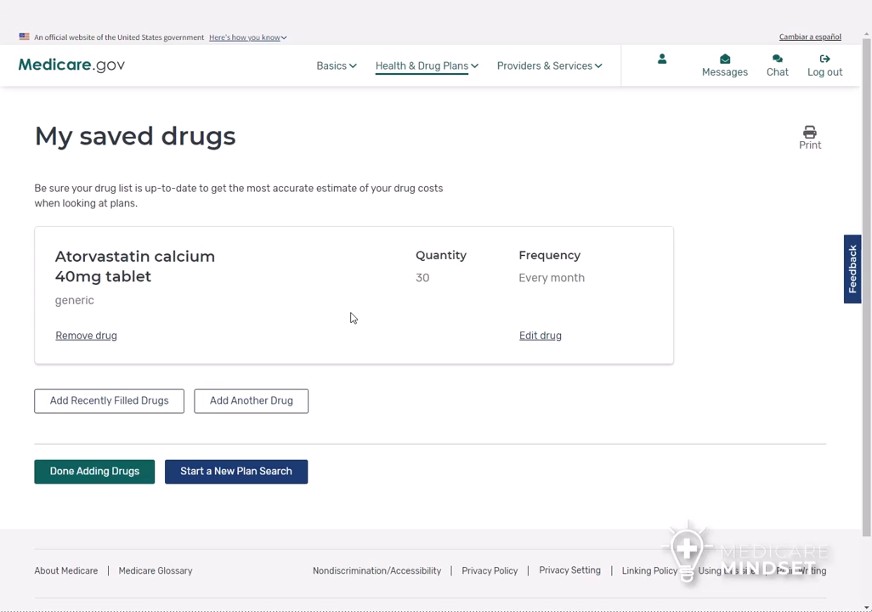
Find diltiazem hydrochloride as another prescription drug and choose it for adding
left_click(240, 411)
left_click(181, 246)
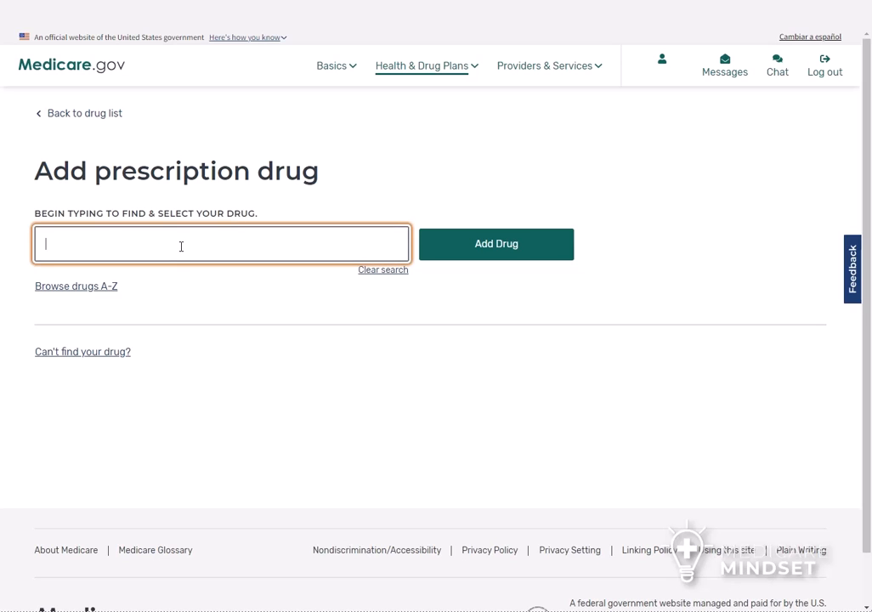
type("dilti")
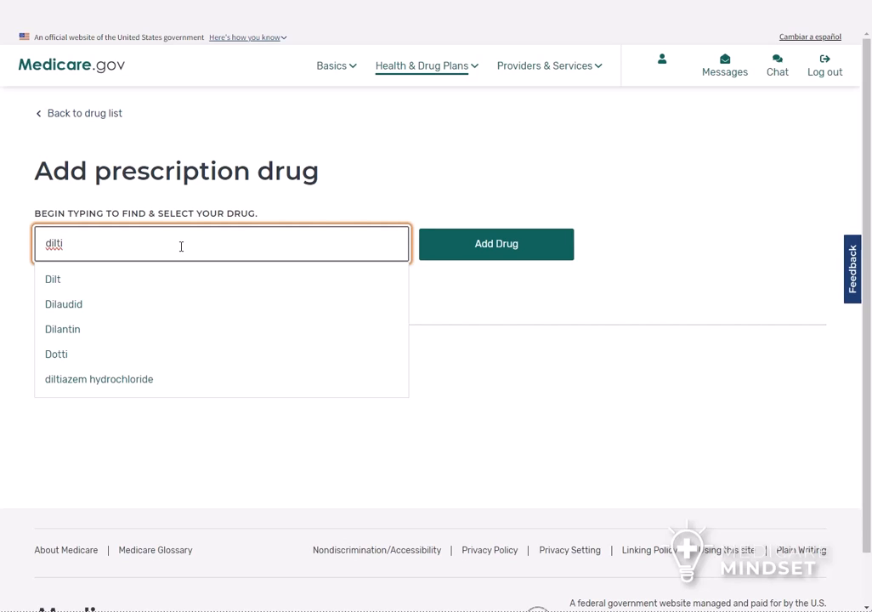
left_click(140, 380)
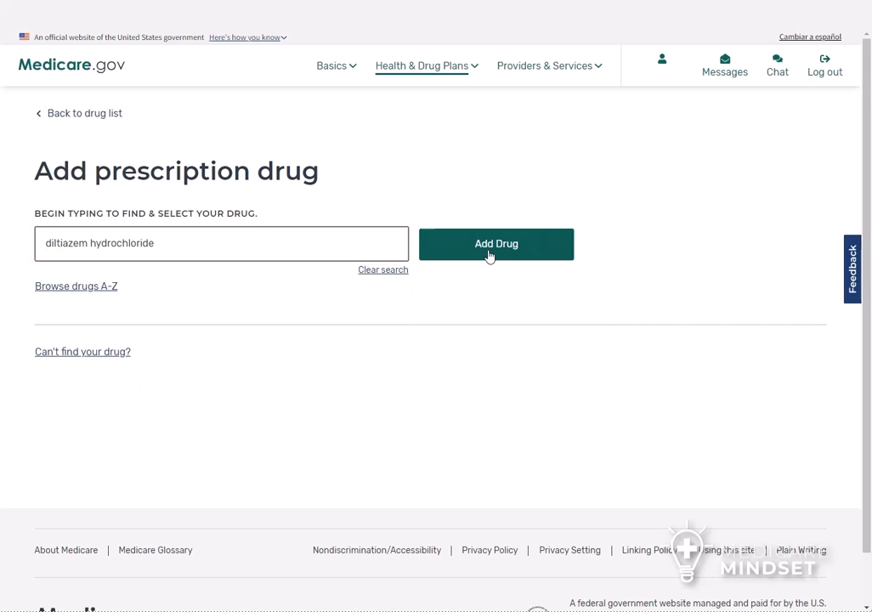
left_click(488, 255)
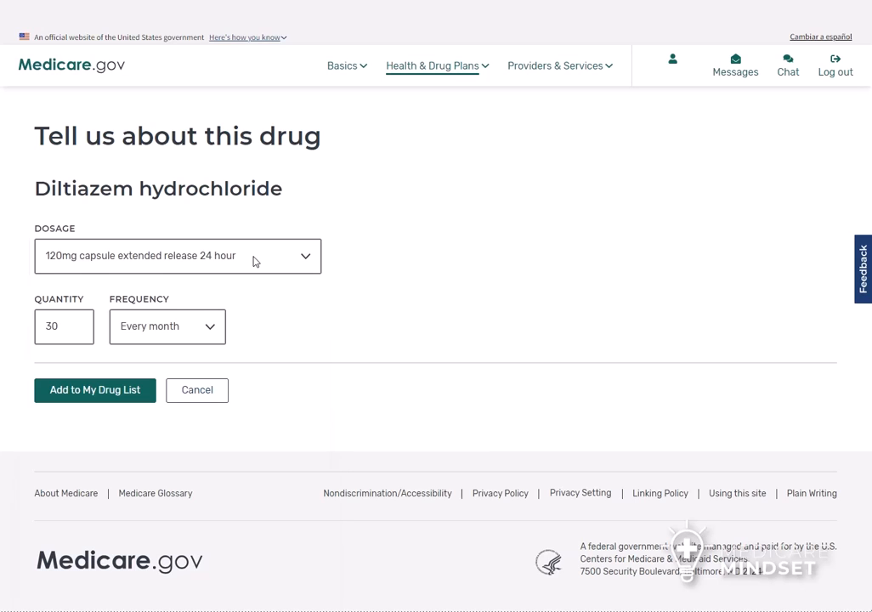
Set the diltiazem dosage to 240mg capsule extended release 24 hour and save it to the drug list
left_click(254, 261)
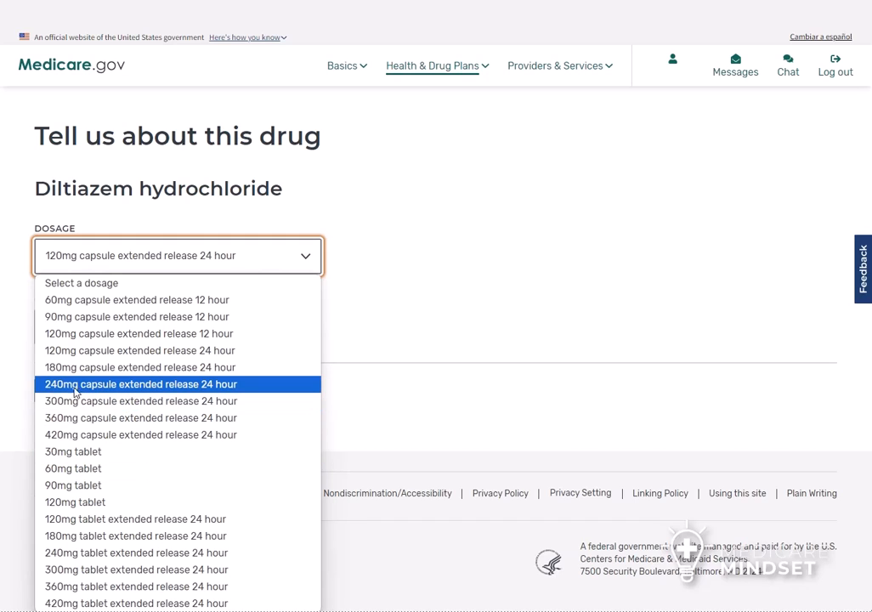
left_click(159, 389)
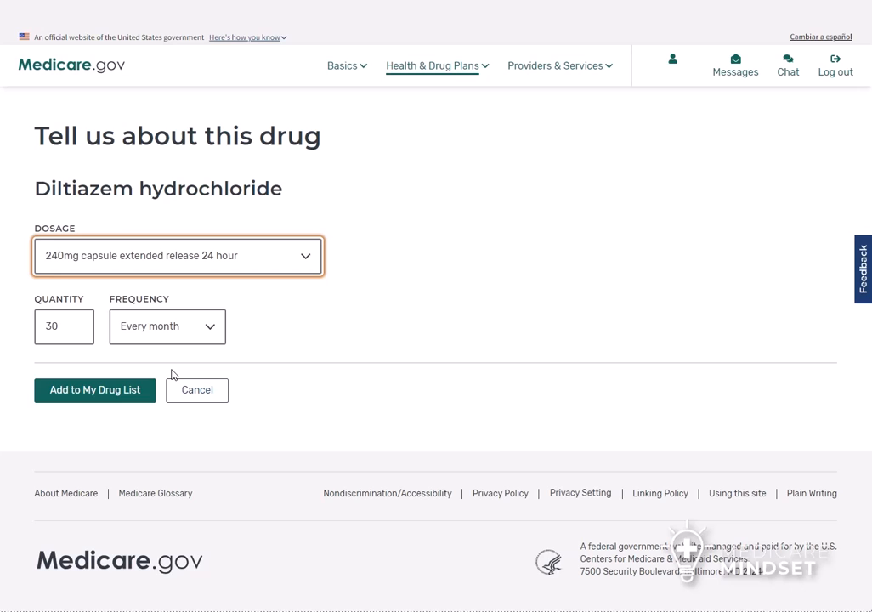
left_click(116, 388)
Find Lantus as another prescription drug and choose it for adding
scroll(255, 374, "down", 1)
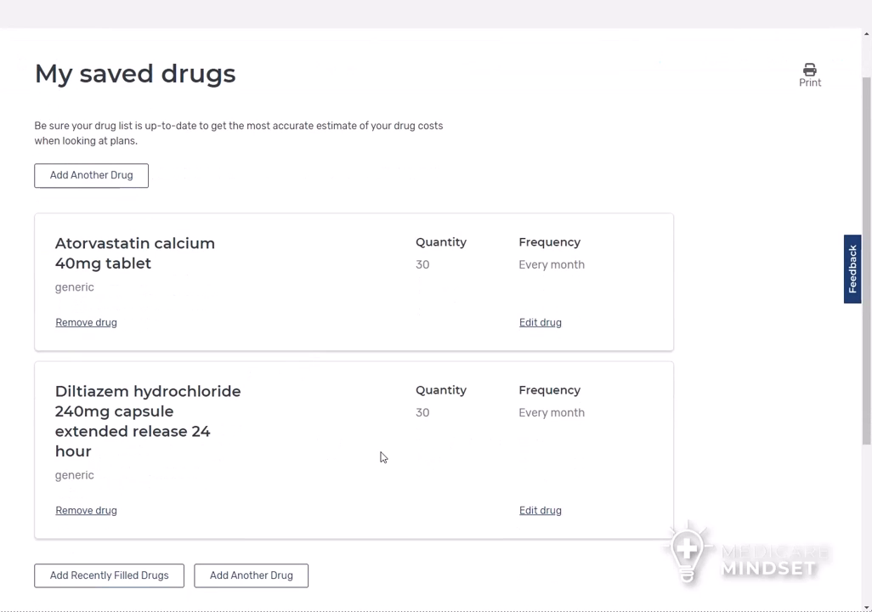
left_click(119, 181)
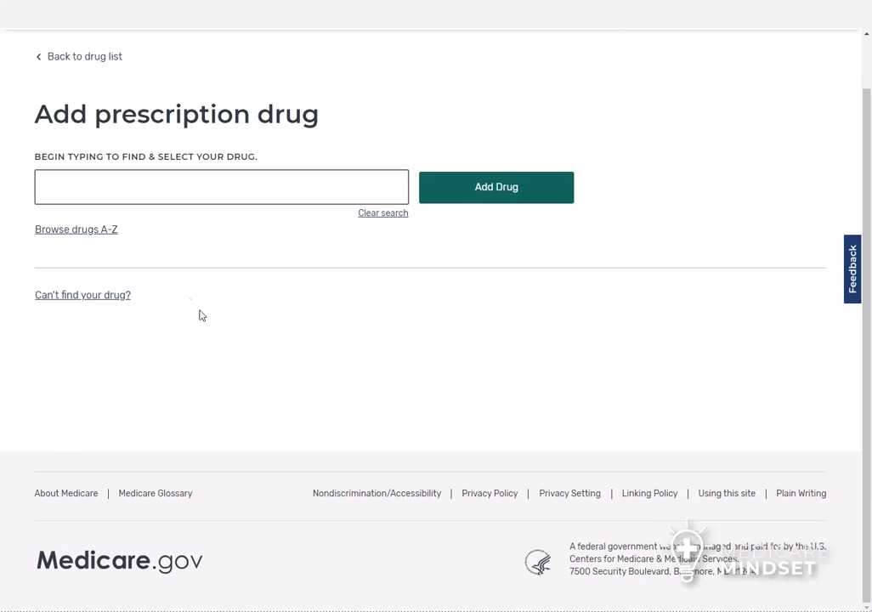
left_click(265, 188)
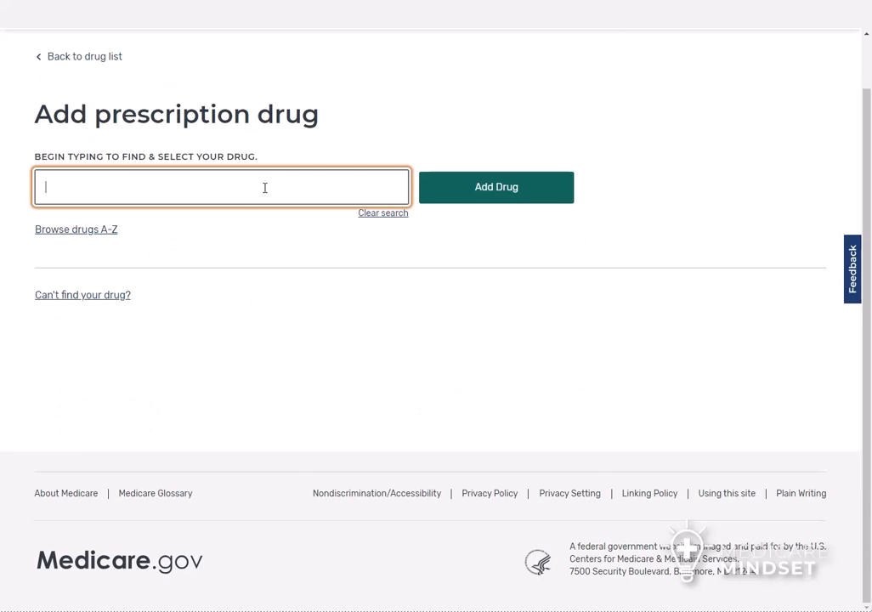
type("lantus")
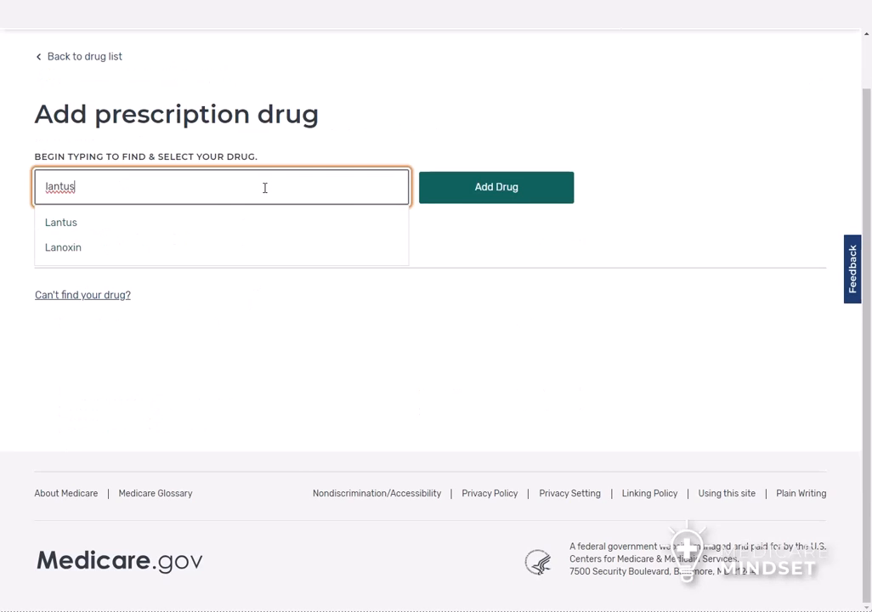
left_click(106, 225)
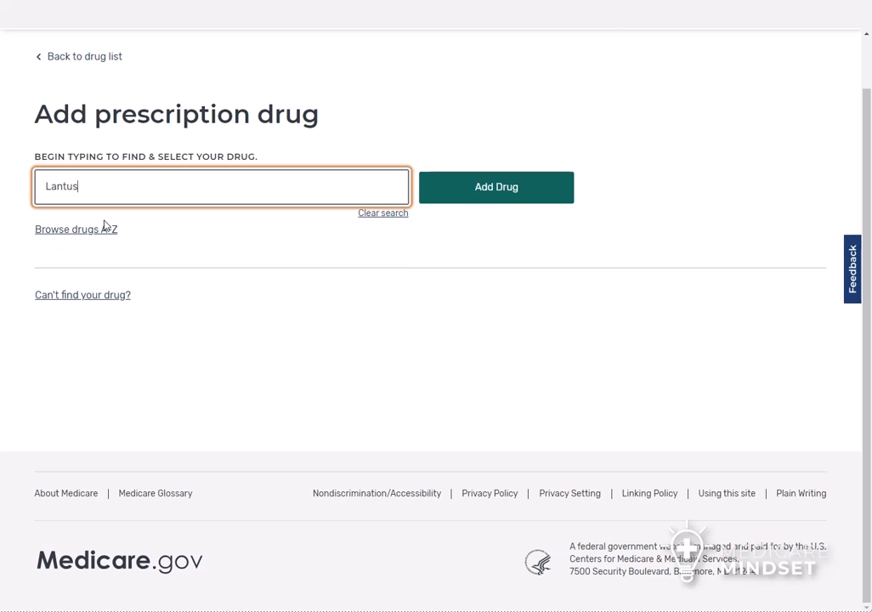
left_click(495, 187)
Save Lantus to the drug list as 100unit/ml solution pen injector, 3ml pen (sold in pack of 5), every 3 months
left_click(162, 256)
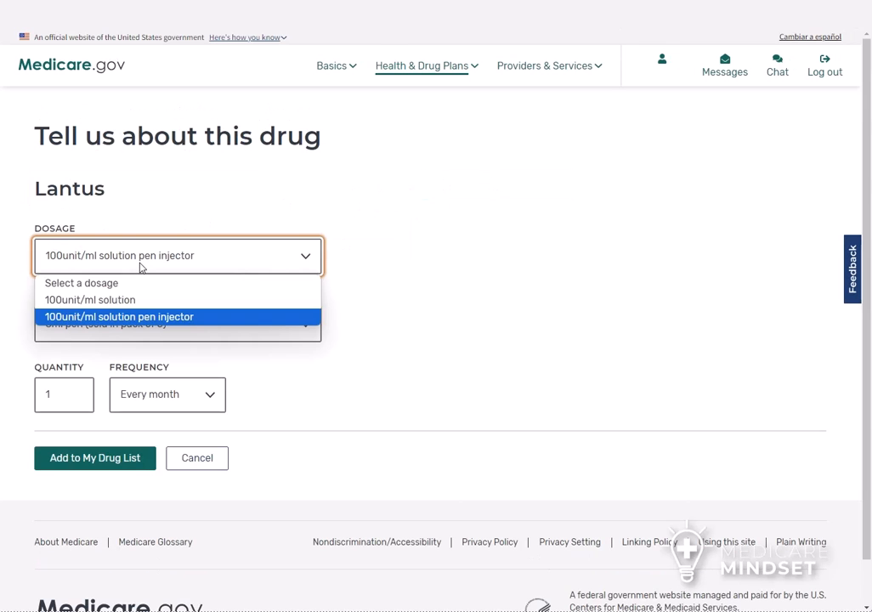
left_click(170, 317)
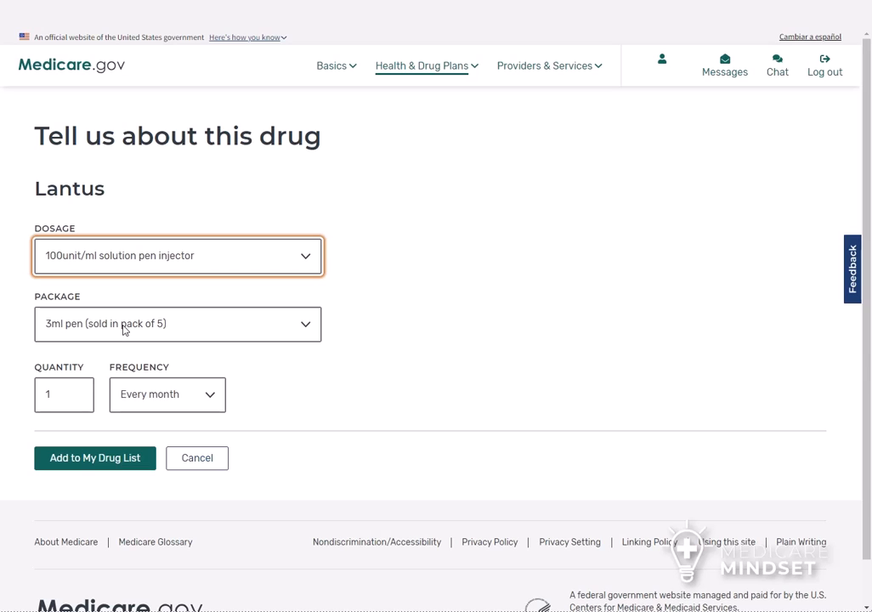
left_click(123, 330)
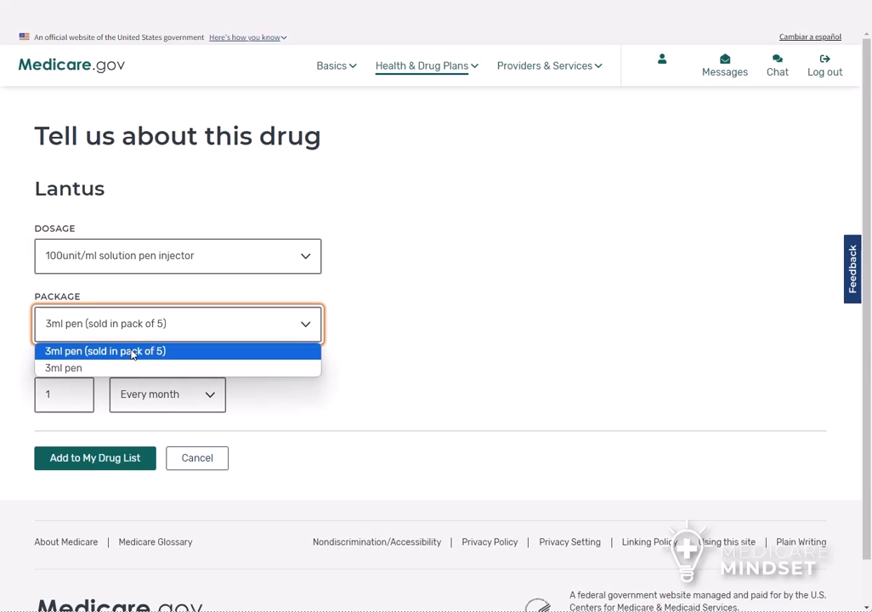
left_click(132, 351)
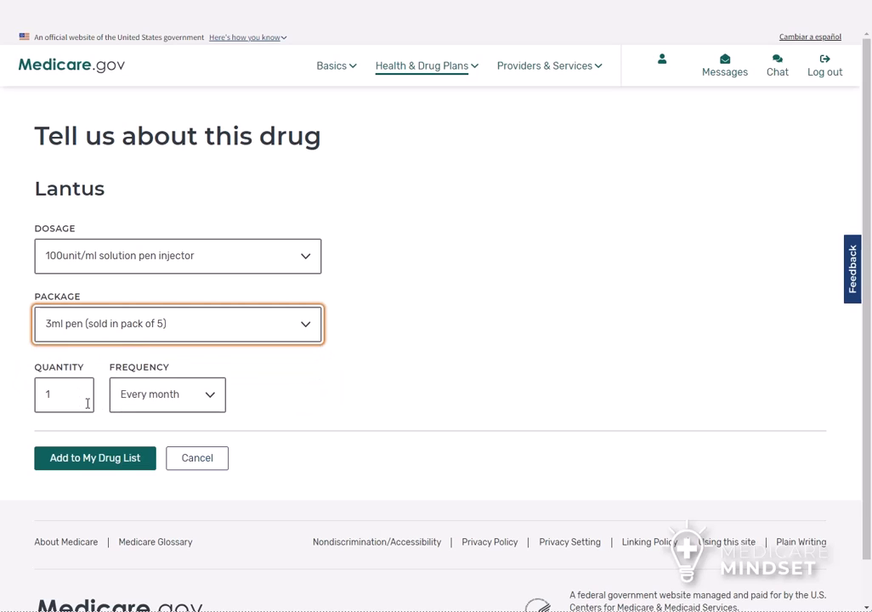
left_click(190, 399)
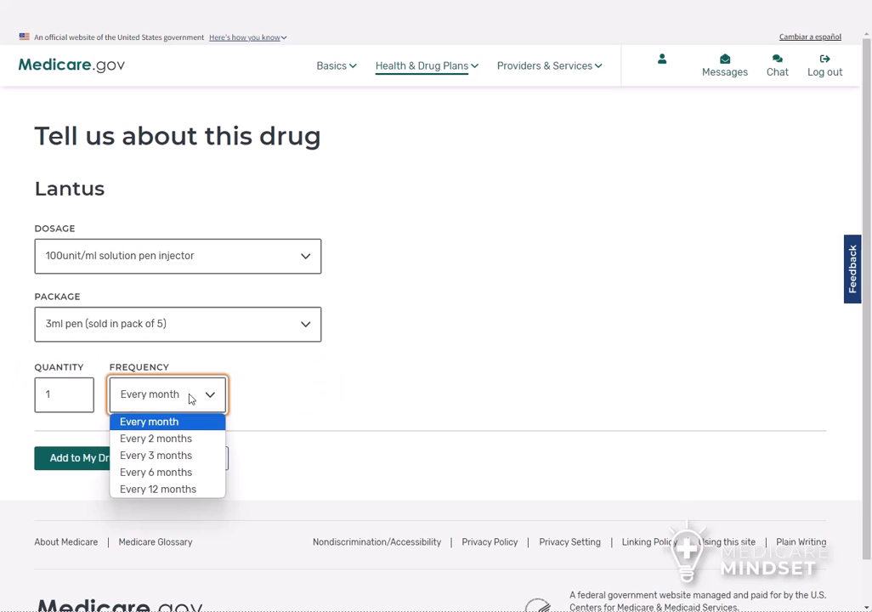
left_click(155, 455)
left_click(95, 459)
Find Breo as another prescription drug and choose it for adding, keeping the brand instead of the generic
scroll(289, 367, "down", 3)
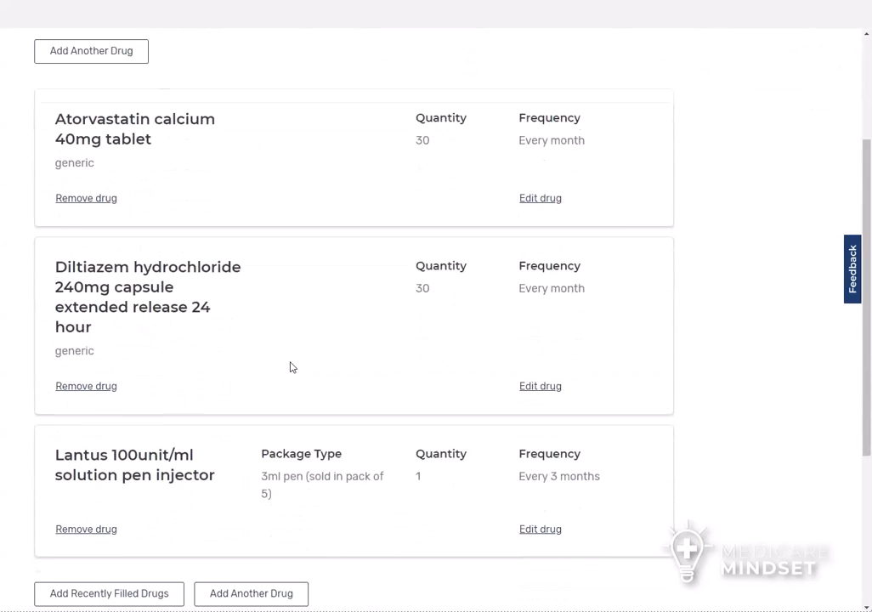
scroll(345, 433, "up", 3)
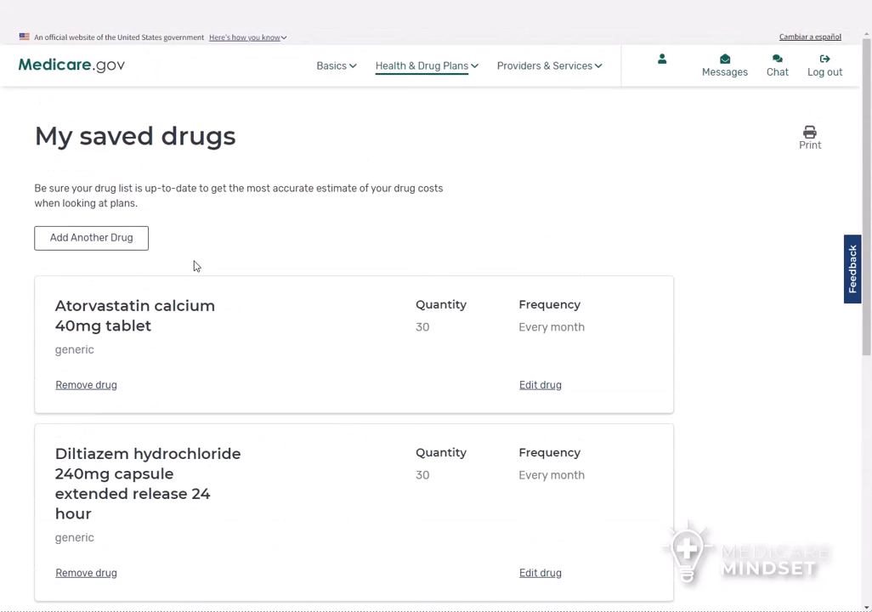
left_click(109, 239)
left_click(170, 249)
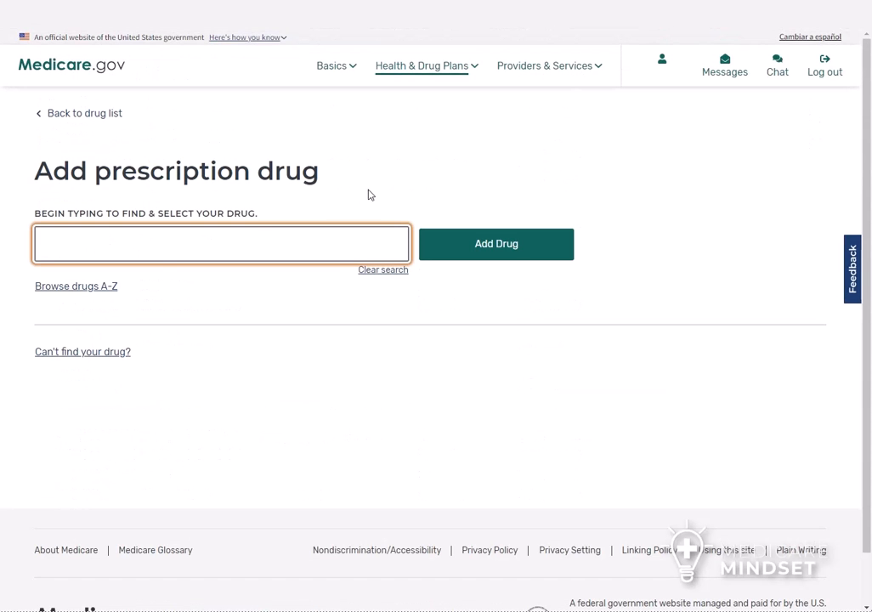
type("breo")
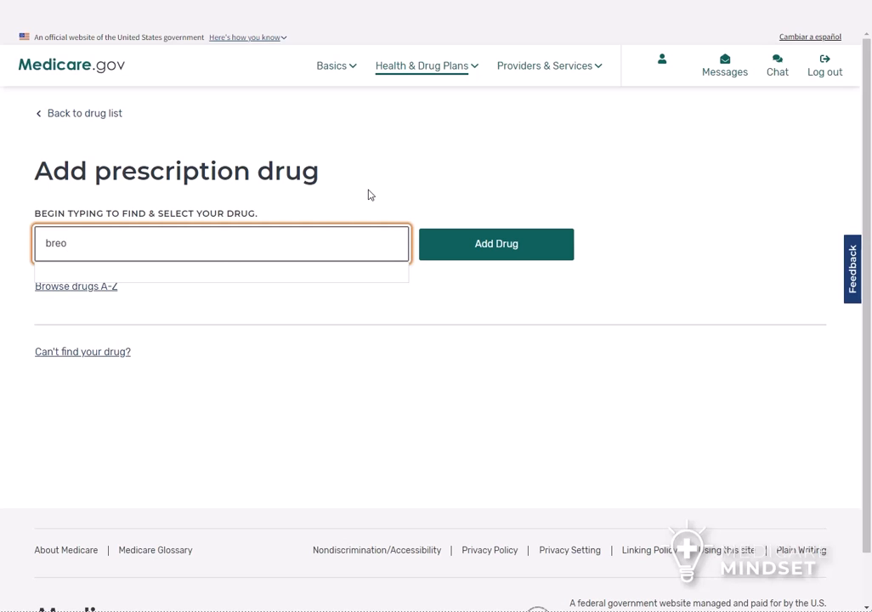
left_click(153, 280)
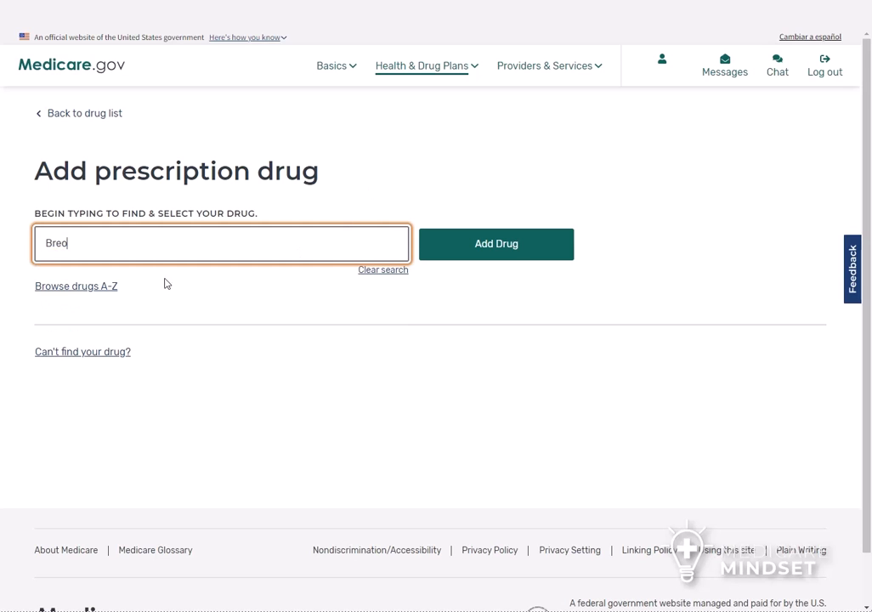
left_click(495, 247)
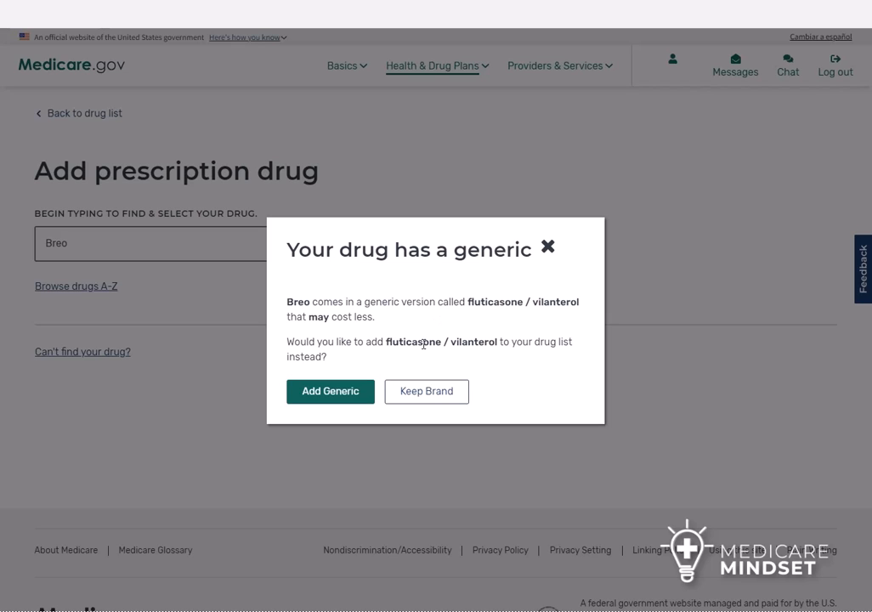
left_click(428, 399)
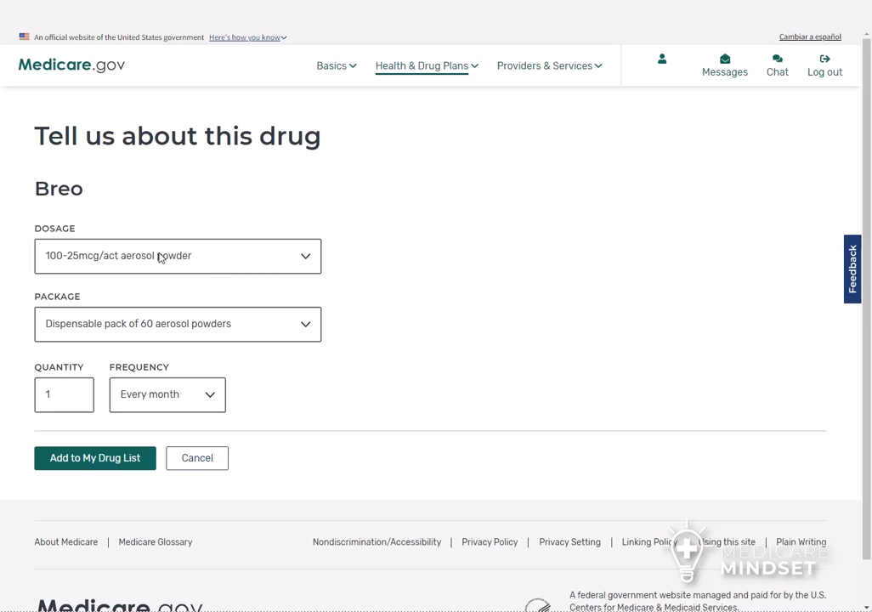
Save Breo to the drug list as 200-25mcg/act aerosol powder, dispensable pack of 60 aerosol powders, every 2 months
left_click(160, 257)
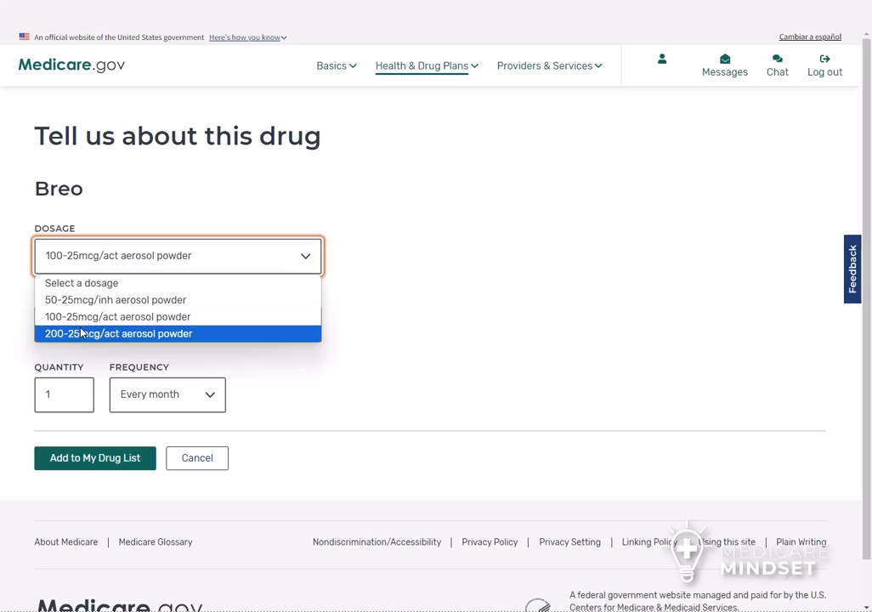
left_click(115, 334)
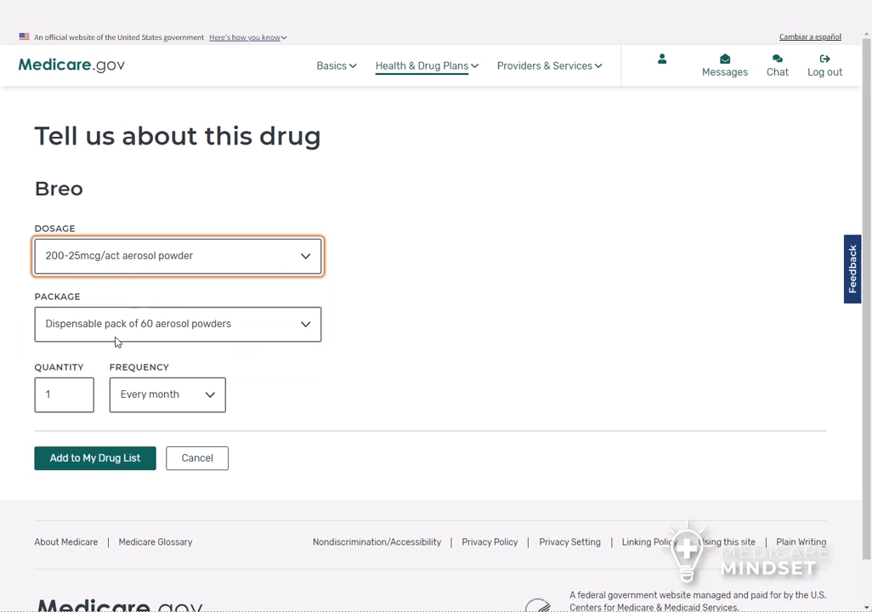
left_click(169, 332)
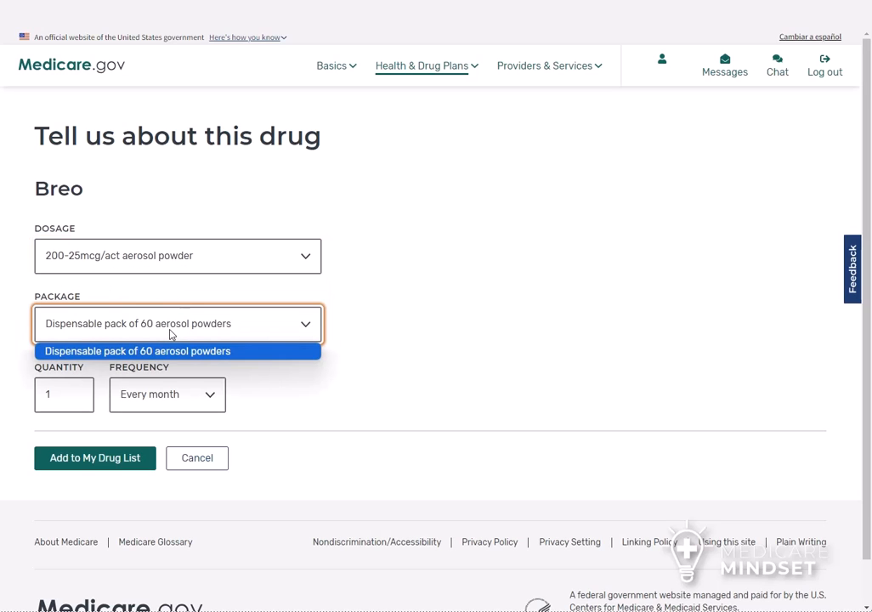
left_click(368, 319)
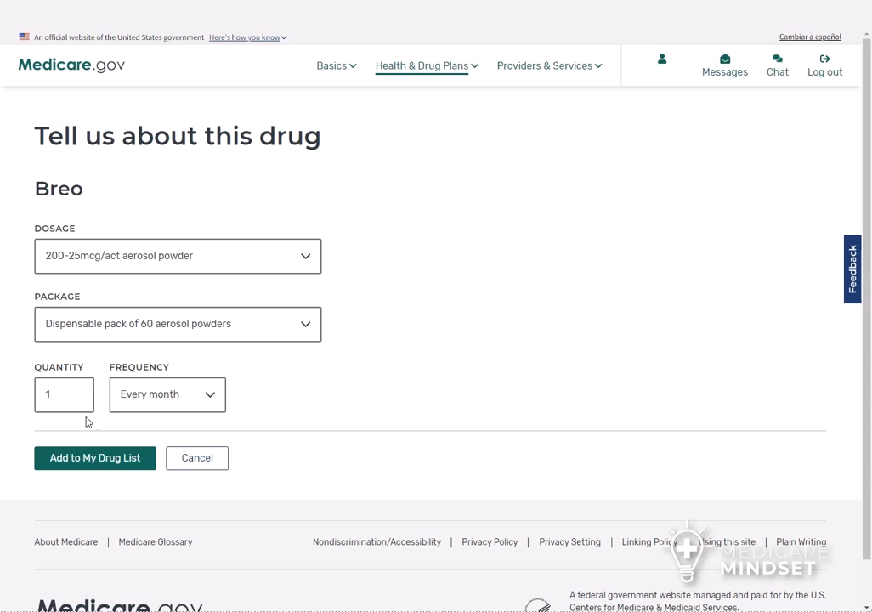
left_click(191, 402)
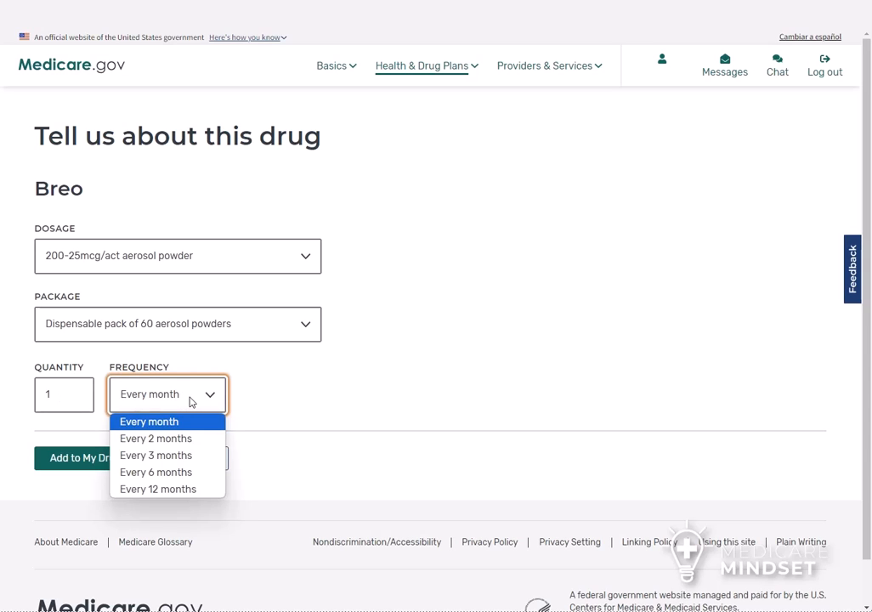
left_click(167, 438)
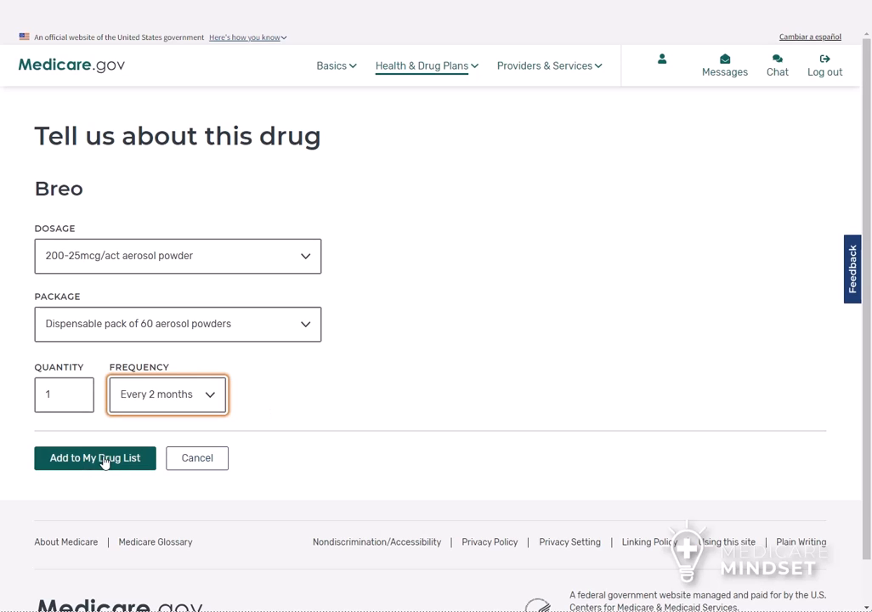
left_click(105, 459)
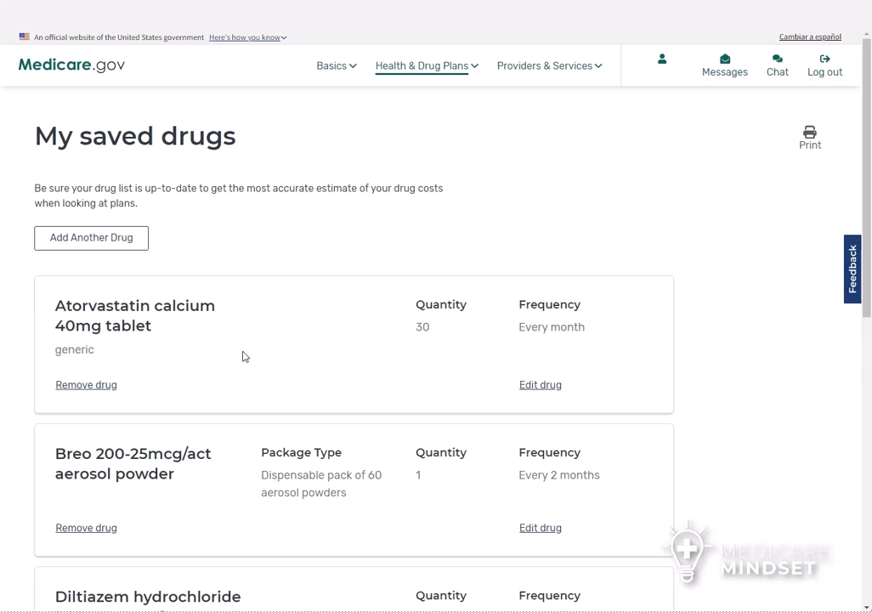
Find Ozempic as another prescription drug and choose it for adding
left_click(103, 243)
left_click(163, 247)
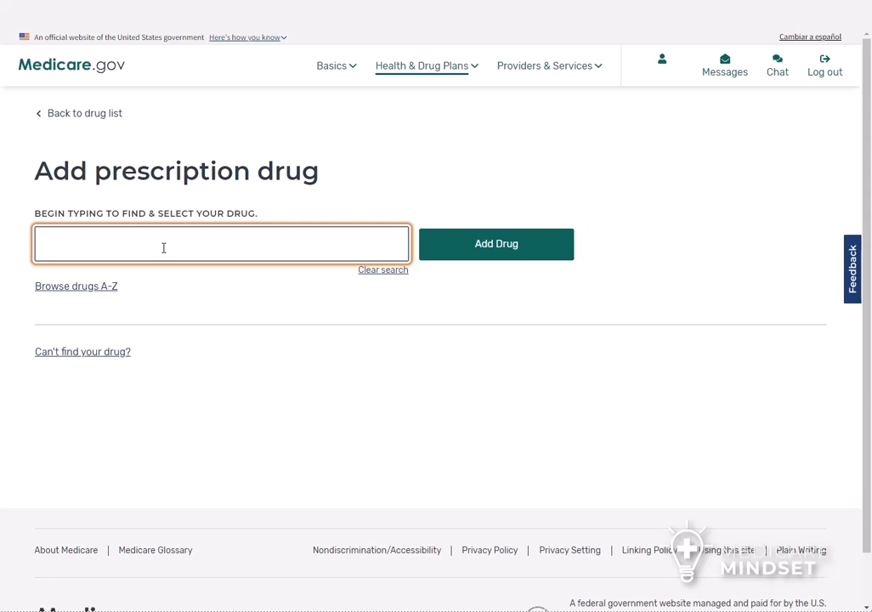
type("ozempic")
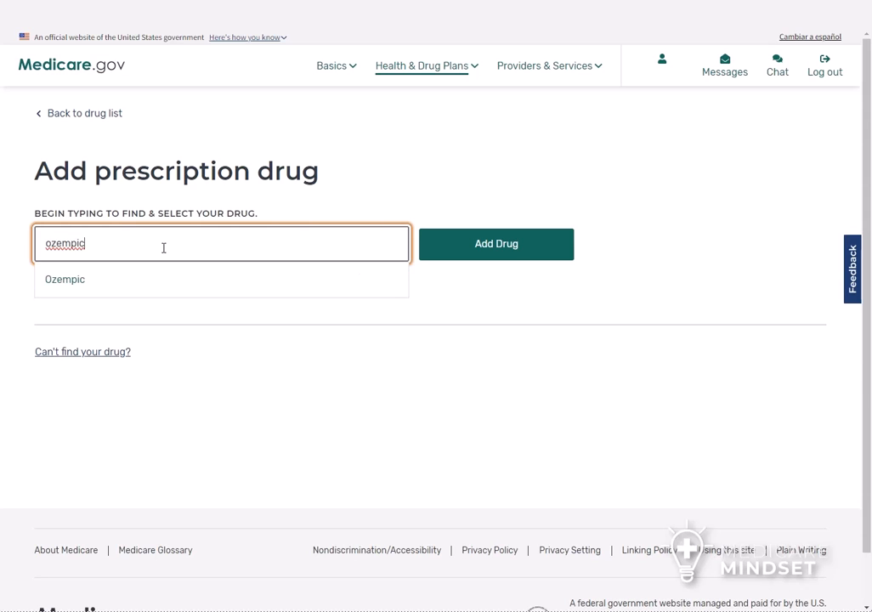
left_click(142, 279)
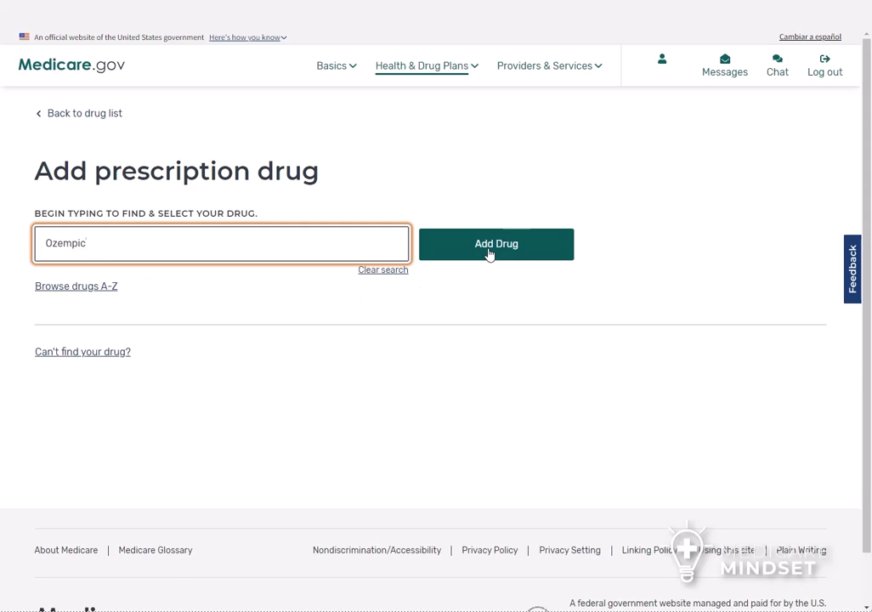
left_click(489, 253)
Save Ozempic to the drug list as 2mg/3ml solution pen injector, 3ml pen, quantity 1, every month
left_click(84, 265)
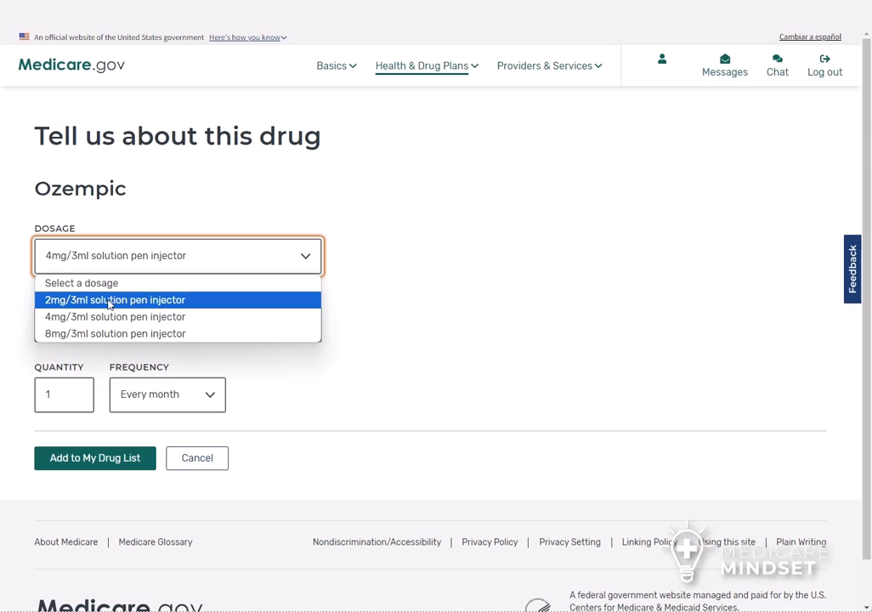
left_click(97, 302)
left_click(87, 336)
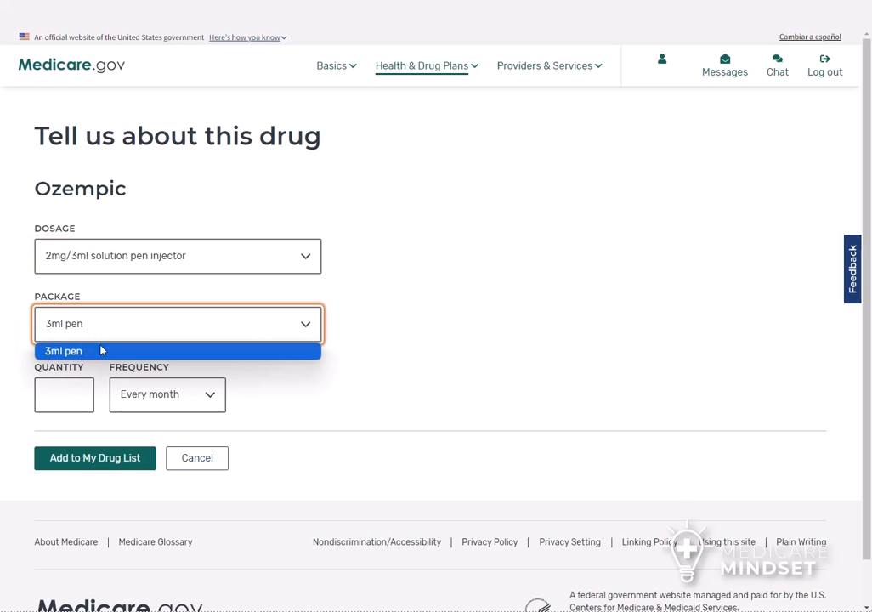
left_click(92, 355)
left_click(64, 390)
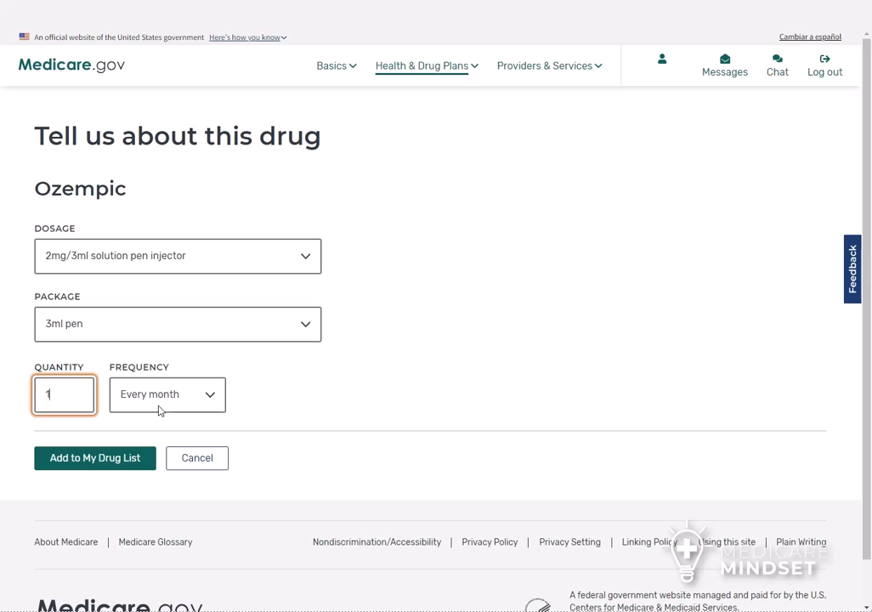
left_click(174, 407)
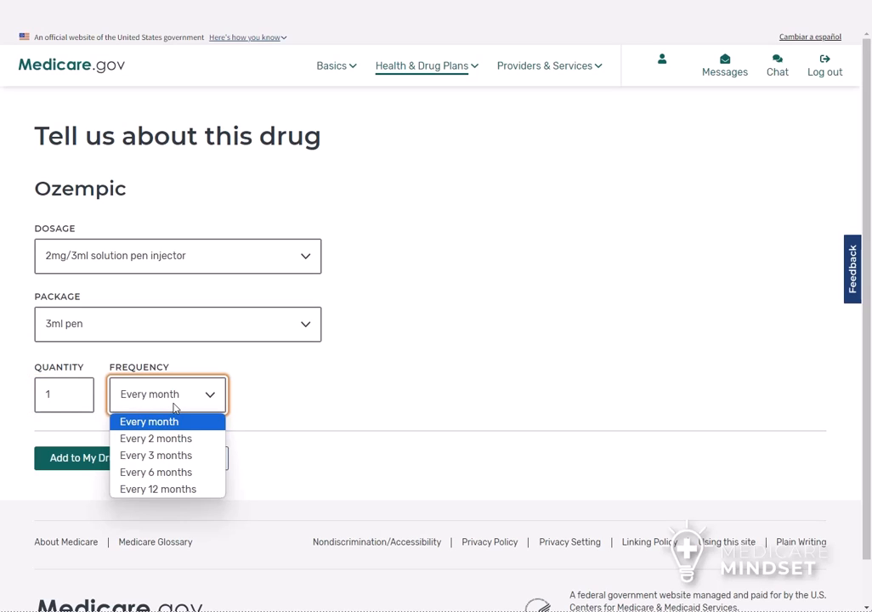
left_click(174, 407)
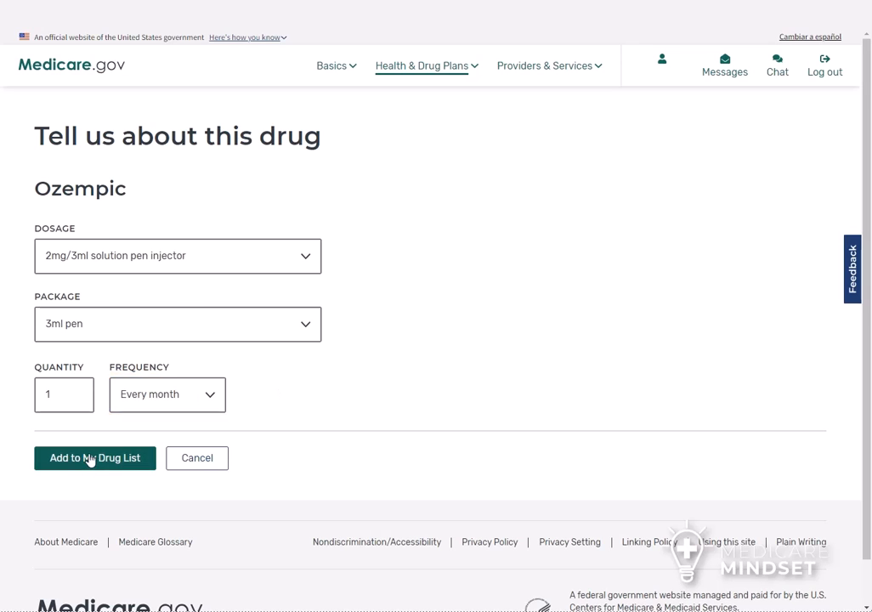
left_click(89, 459)
Review the saved drugs down to the end of the list and finish adding drugs
scroll(374, 340, "down", 4)
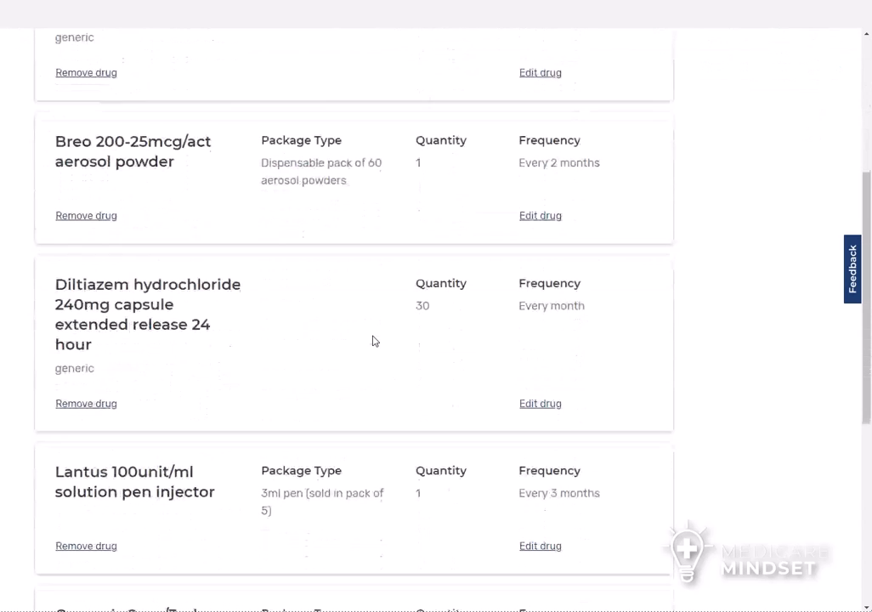
scroll(374, 341, "down", 2)
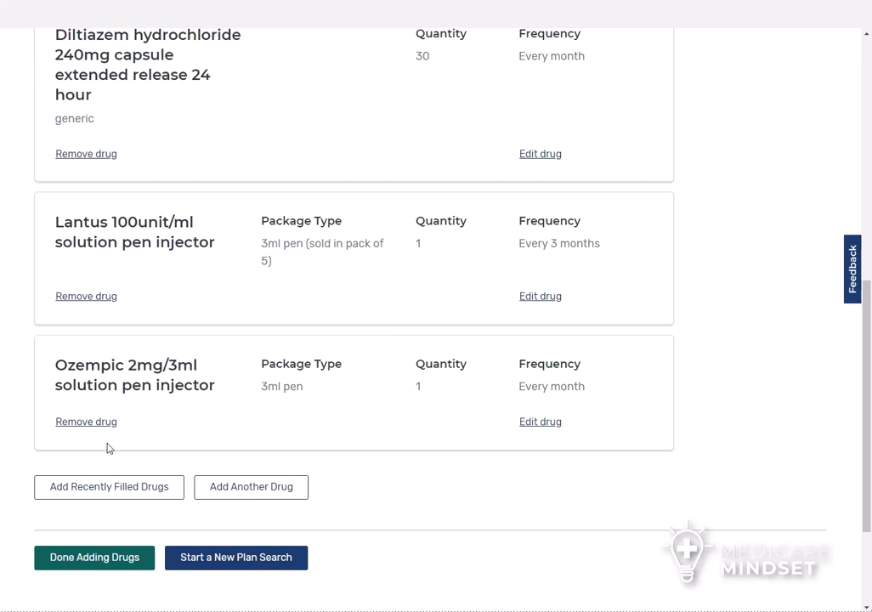
left_click(94, 561)
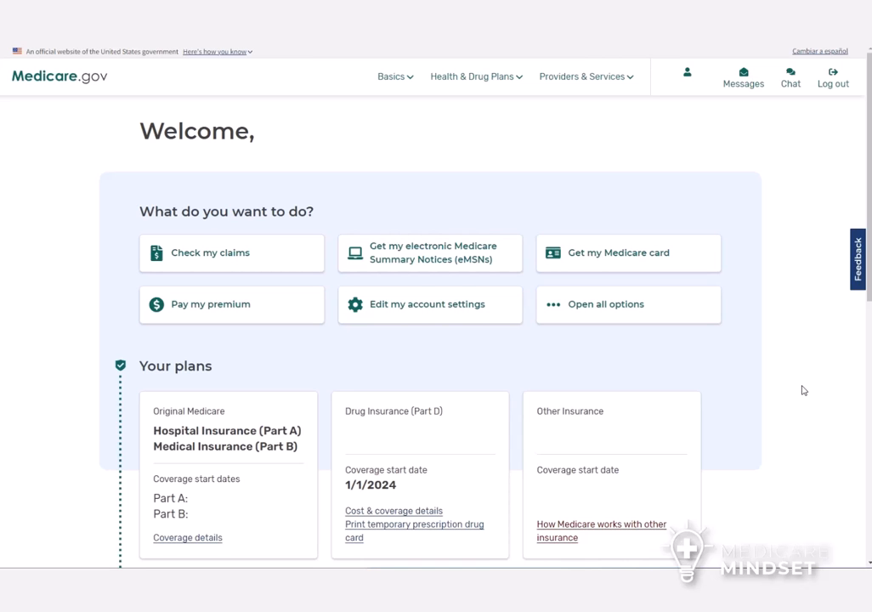
Open the saved pharmacies from the full set of account options and start adding a pharmacy
left_click(619, 313)
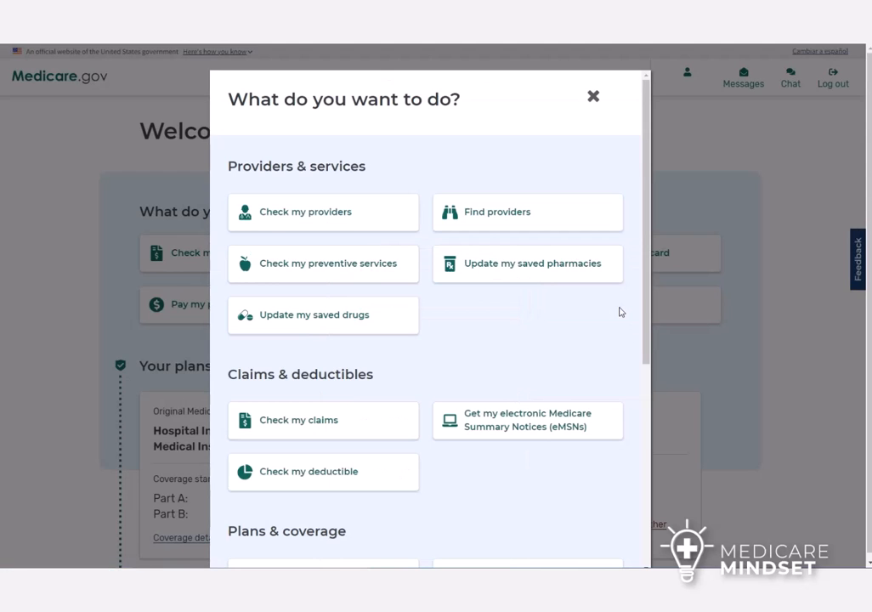
left_click(523, 275)
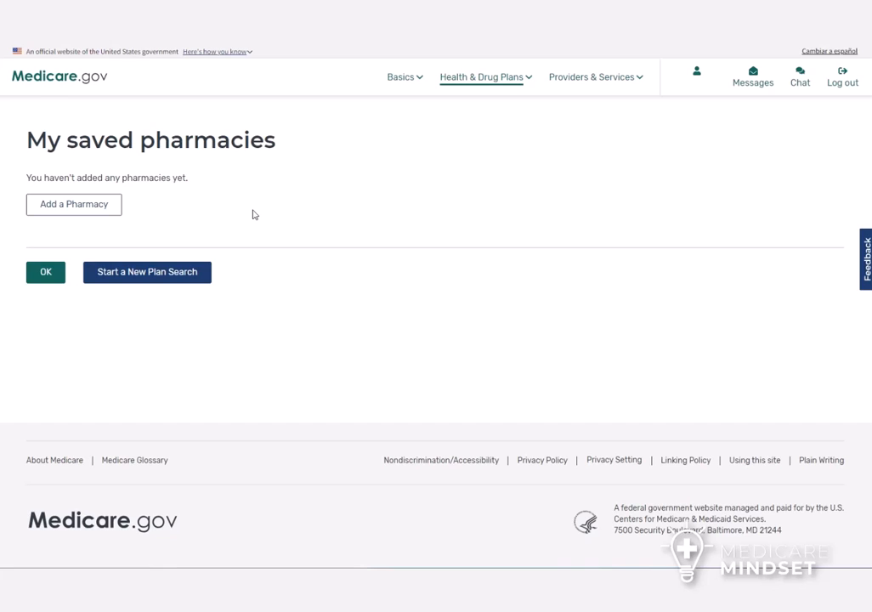
left_click(68, 208)
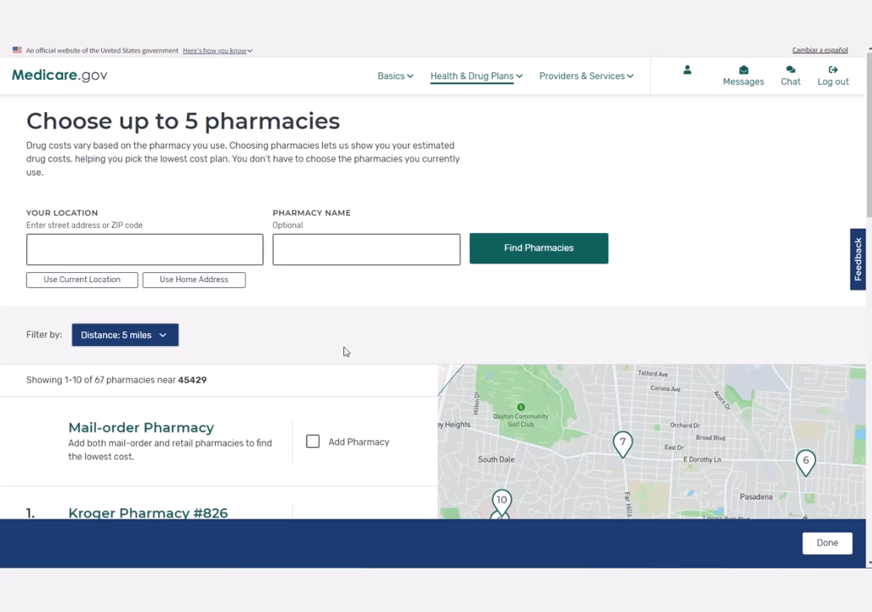
Add Kroger Pharmacy #826 from the nearby results to the chosen pharmacies
scroll(344, 351, "down", 2)
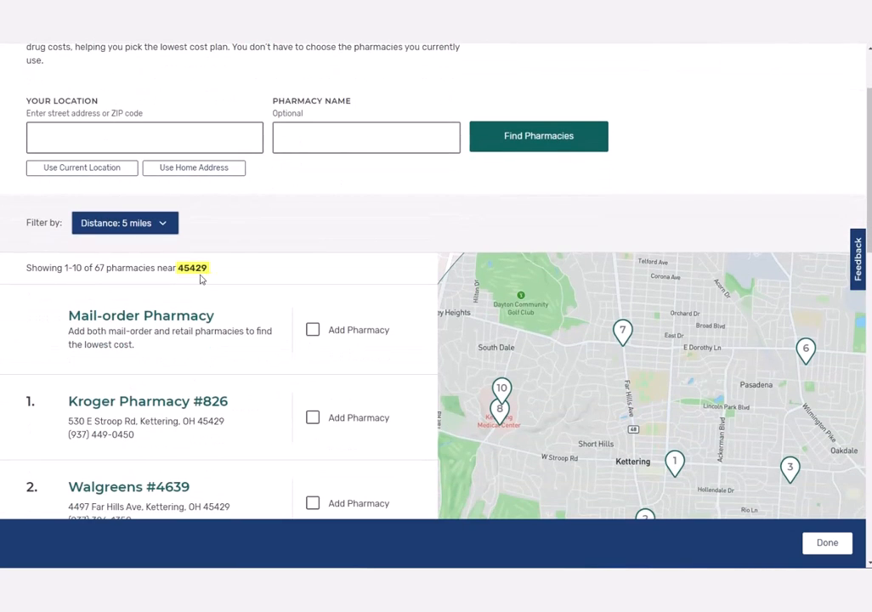
scroll(412, 350, "down", 4)
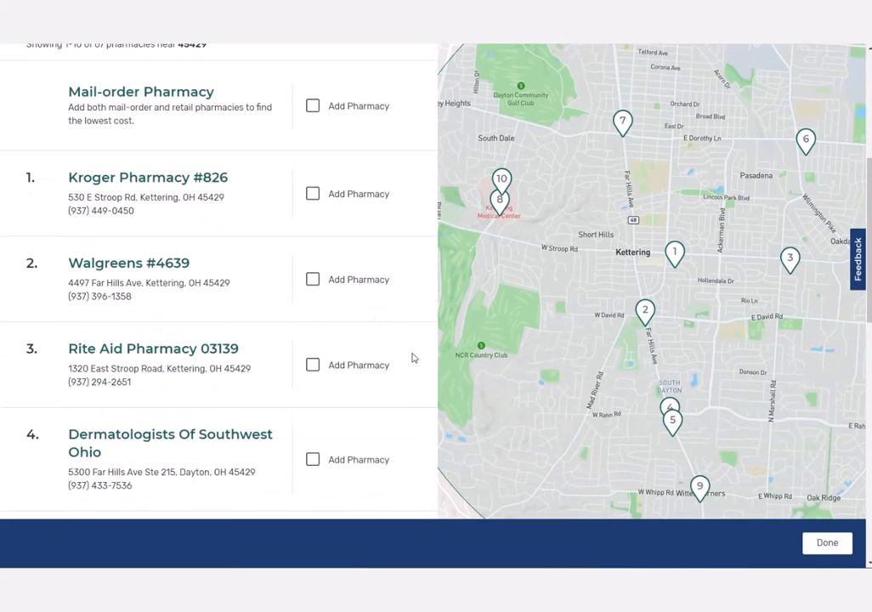
left_click(312, 195)
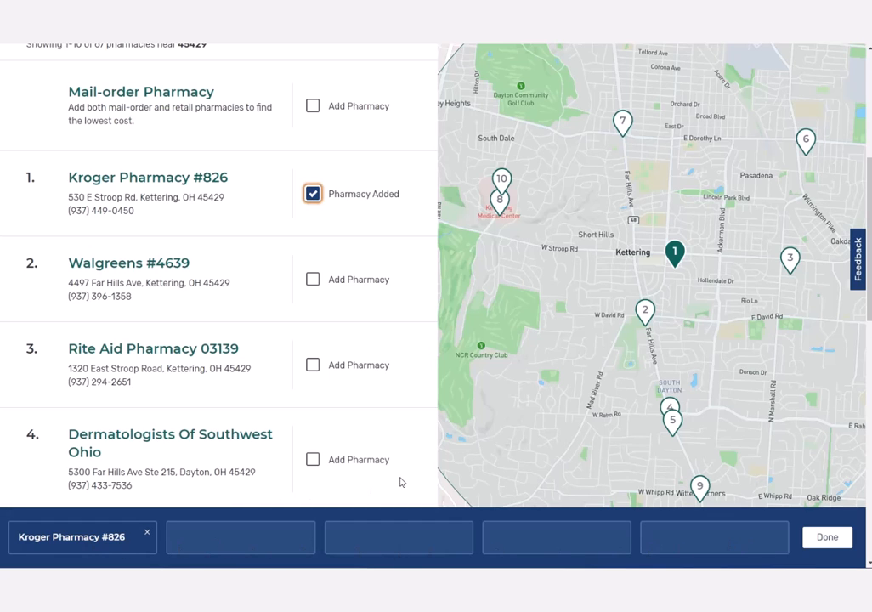
Search for pharmacies named cvs and add CVS Pharmacy #03420 to the chosen pharmacies
scroll(401, 481, "up", 3)
scroll(401, 482, "up", 1)
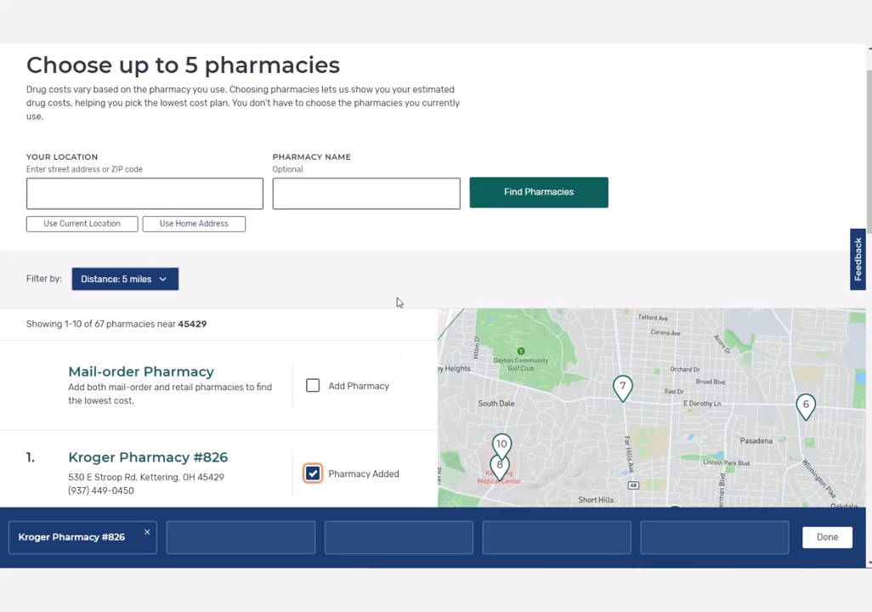
left_click(397, 193)
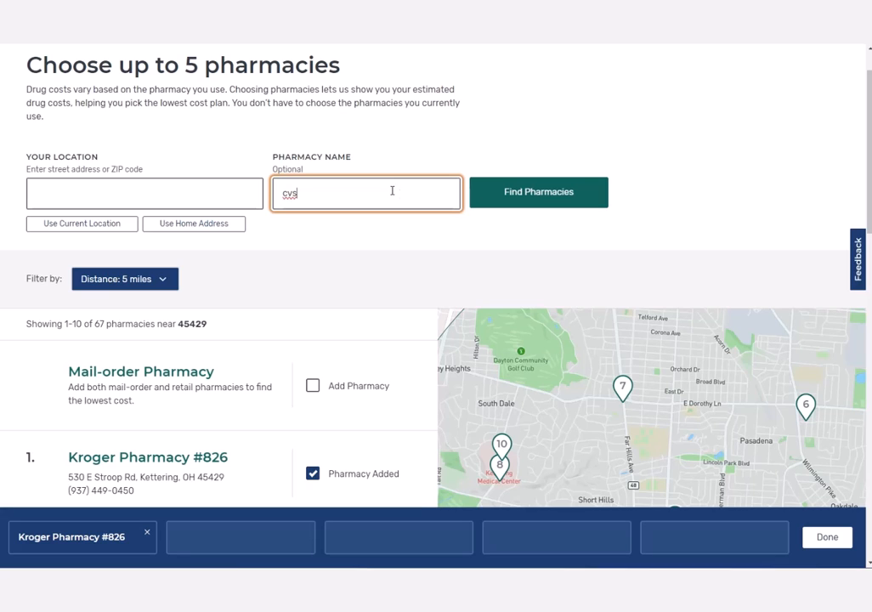
left_click(547, 196)
scroll(397, 339, "down", 4)
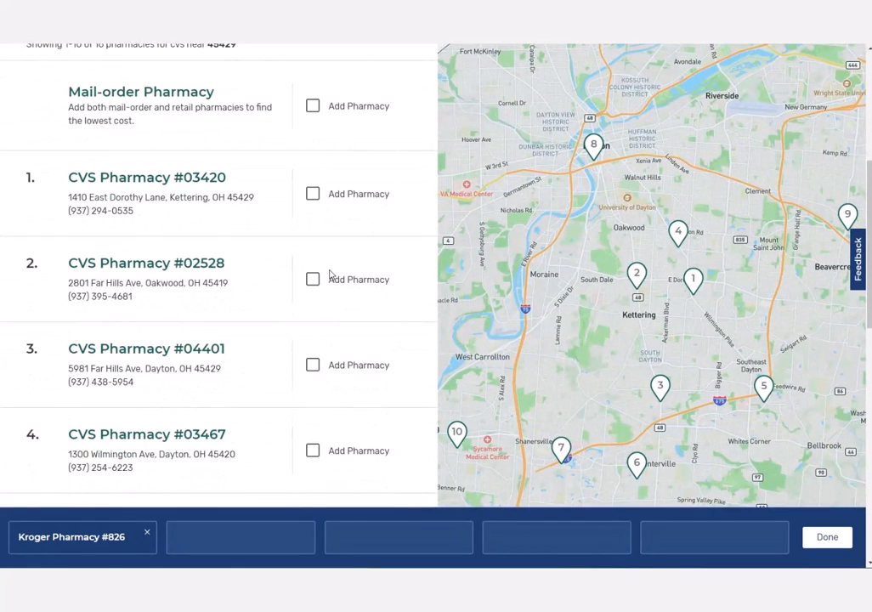
left_click(313, 195)
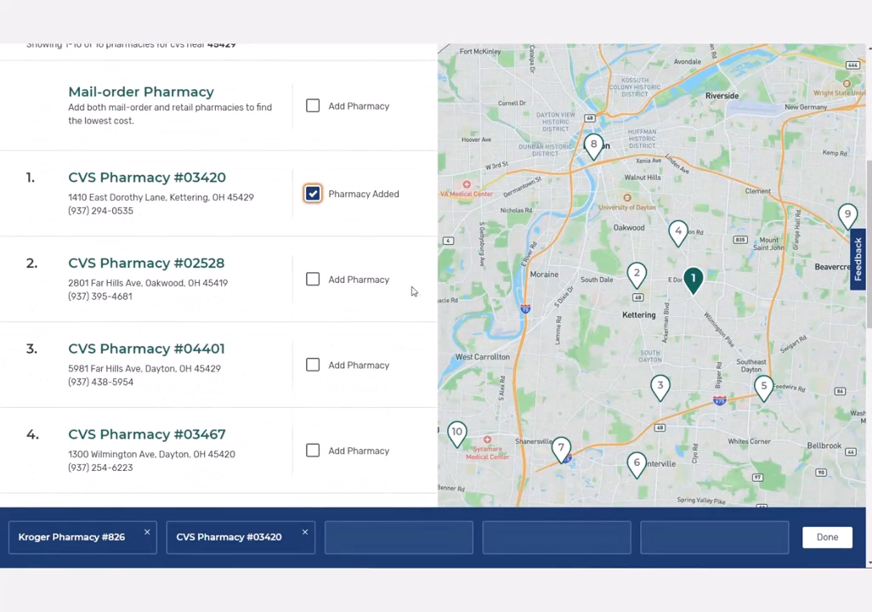
Search for pharmacies named walgreens and add Walgreens #4639 to the chosen pharmacies
scroll(417, 296, "up", 5)
double_click(309, 194)
type("walgreens")
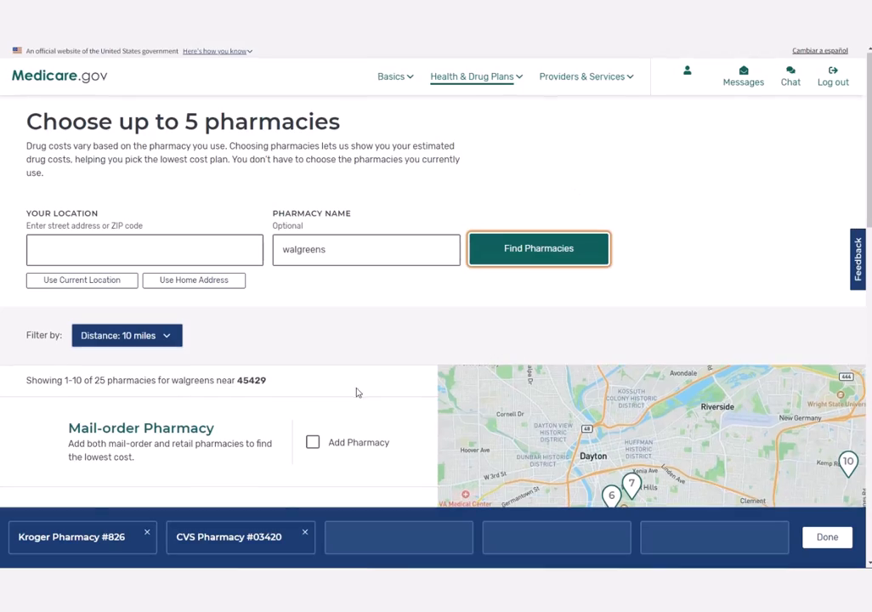
scroll(414, 351, "down", 4)
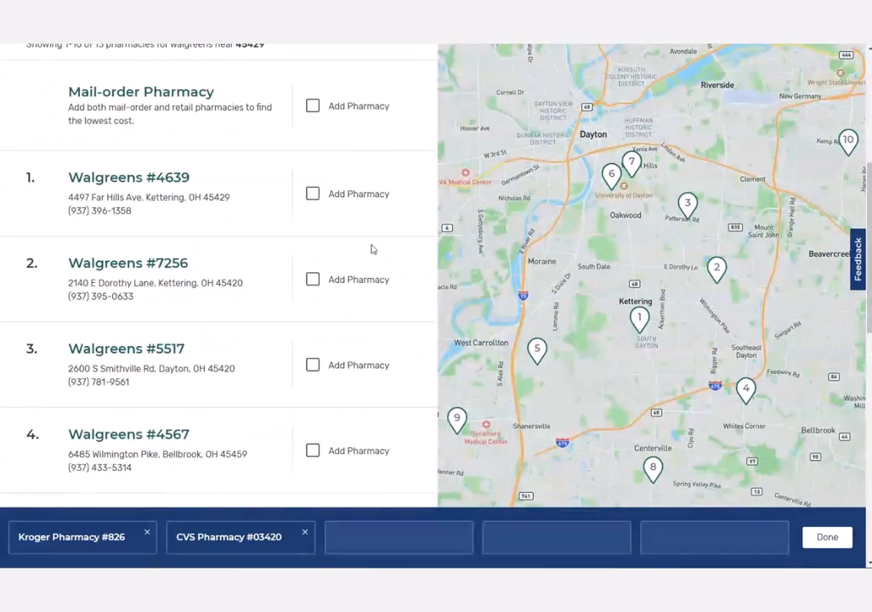
left_click(313, 194)
Clear the pharmacy name and search for all pharmacies near ZIP code 33931
scroll(422, 321, "up", 3)
scroll(423, 321, "up", 1)
left_click_drag(368, 246, 275, 246)
key("BackSpace")
left_click(190, 246)
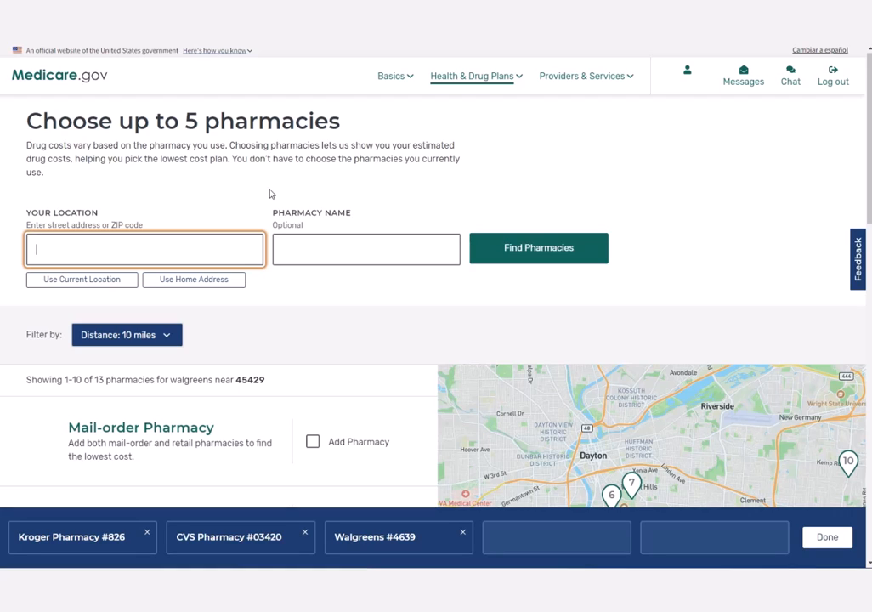
type("33931")
left_click(515, 255)
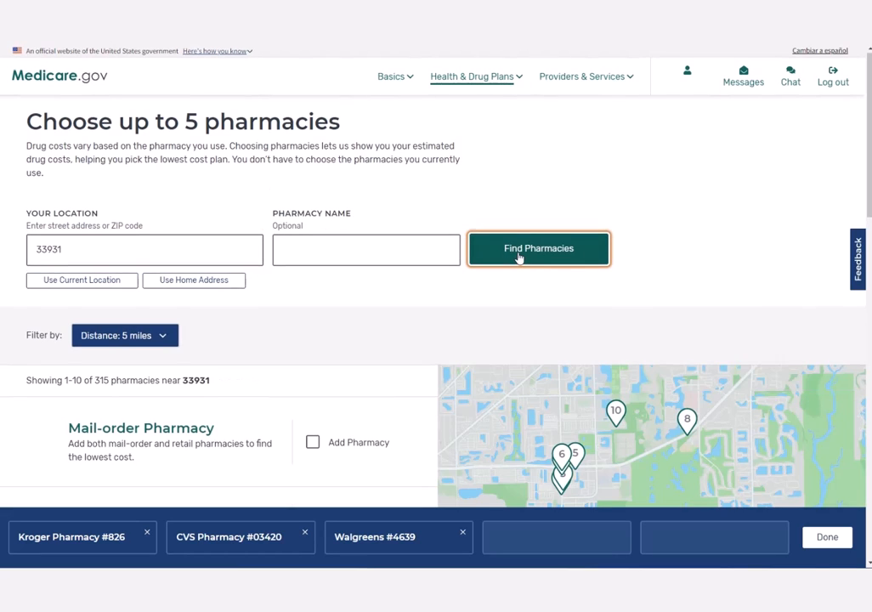
Add Publix Pharmacy #1853 from the Fort Myers results to the chosen pharmacies
scroll(392, 354, "down", 4)
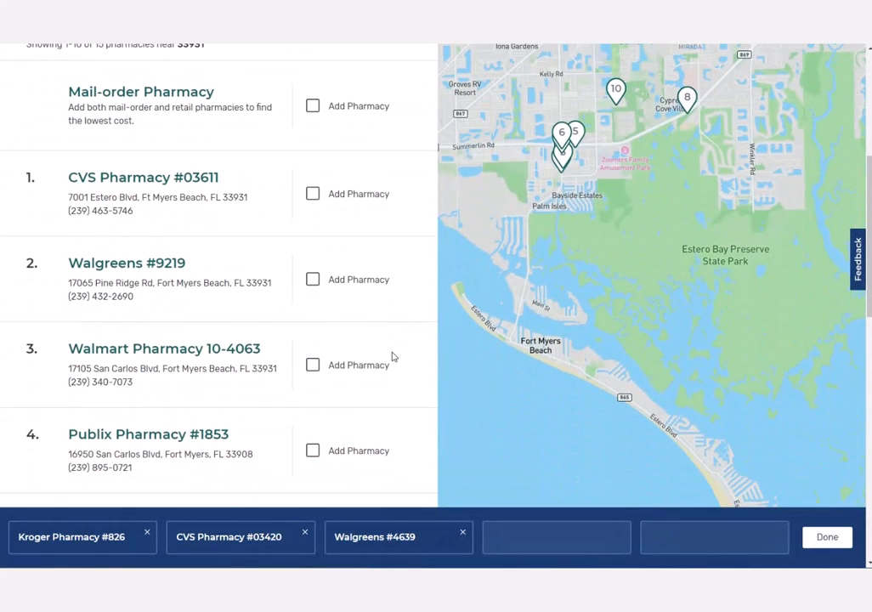
scroll(393, 356, "down", 1)
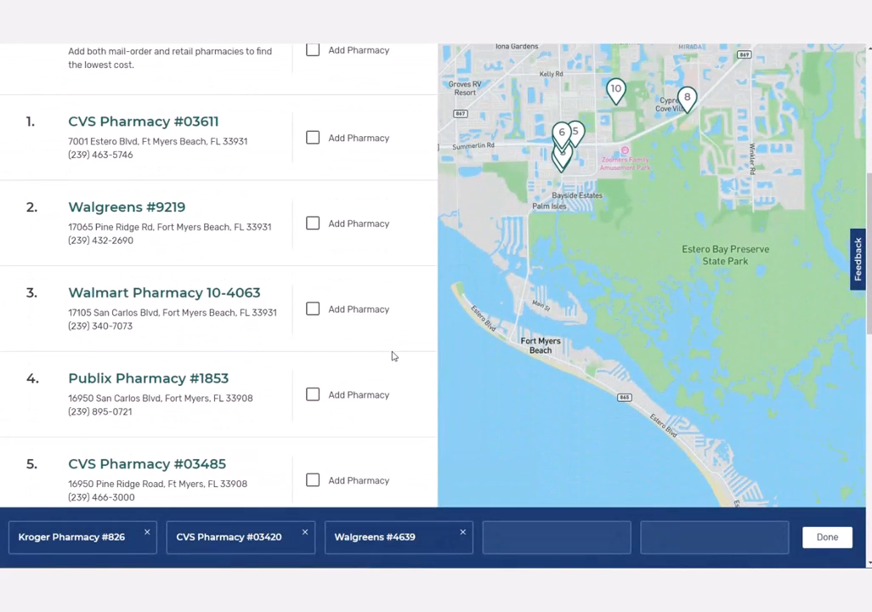
left_click(313, 397)
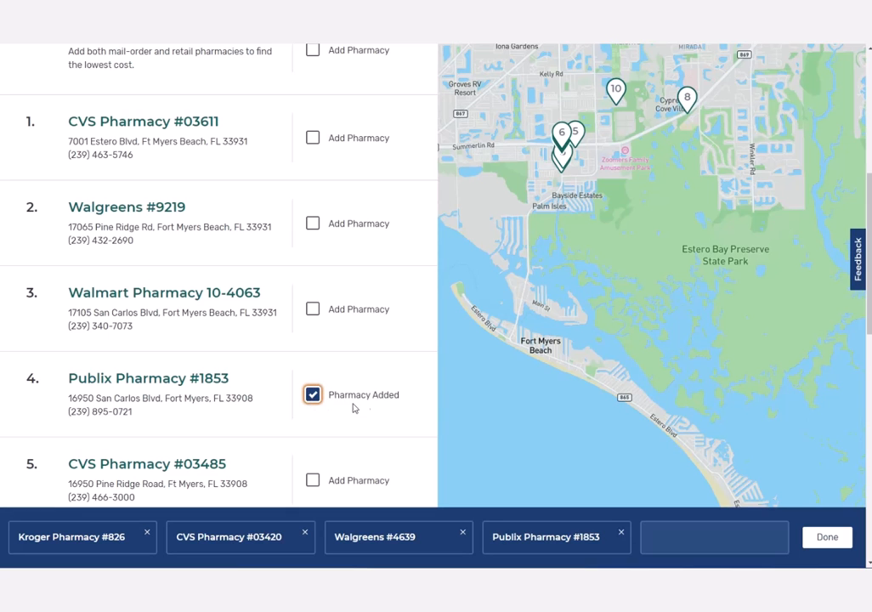
Add the Mail-order Pharmacy as the fifth choice and finish choosing pharmacies
scroll(382, 407, "up", 3)
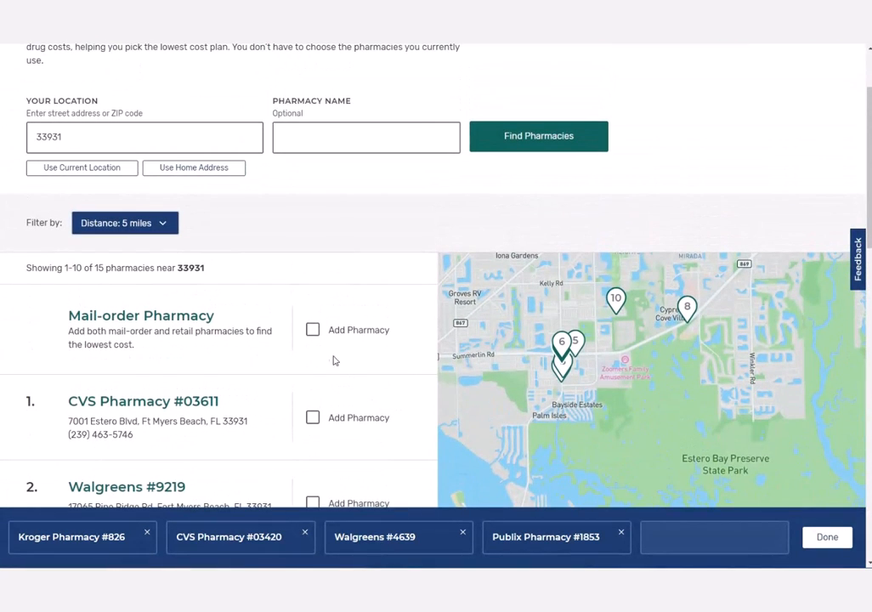
left_click(312, 331)
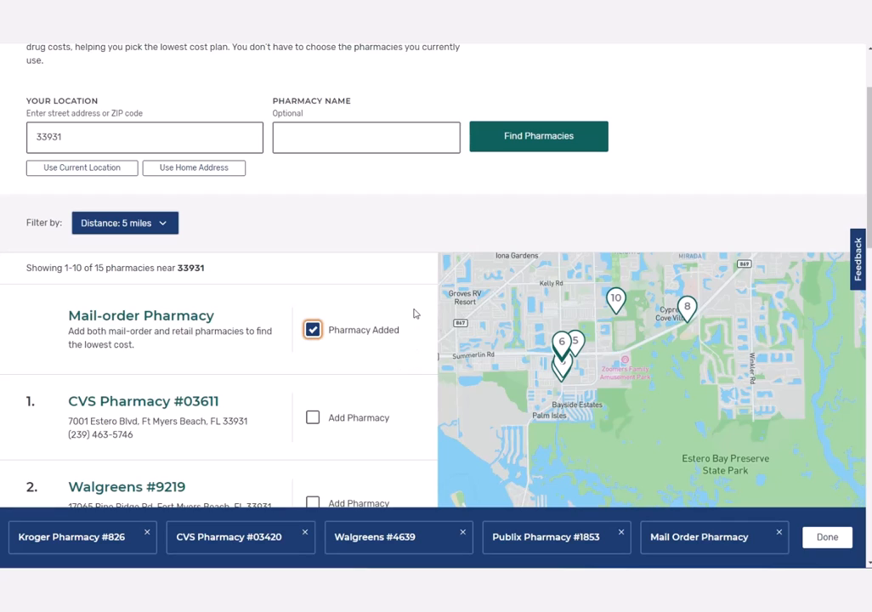
left_click(827, 537)
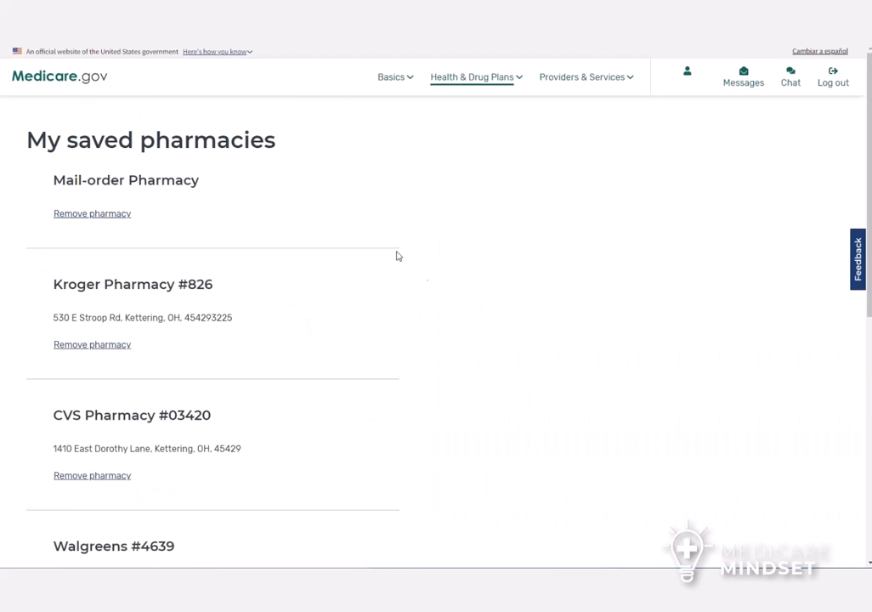
Review the saved pharmacies down to the end of the list and confirm them to return to the account home
scroll(338, 205, "down", 2)
scroll(339, 209, "down", 3)
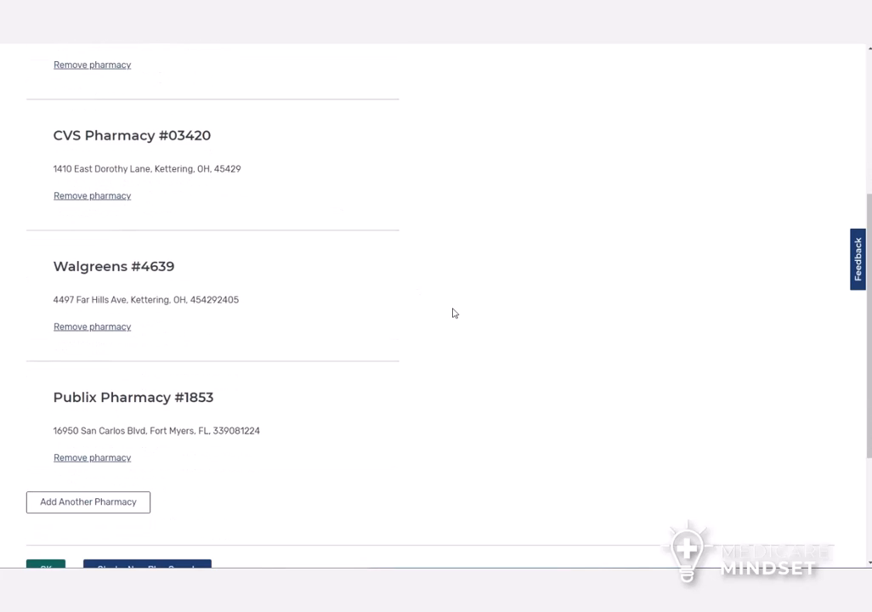
scroll(468, 320, "up", 3)
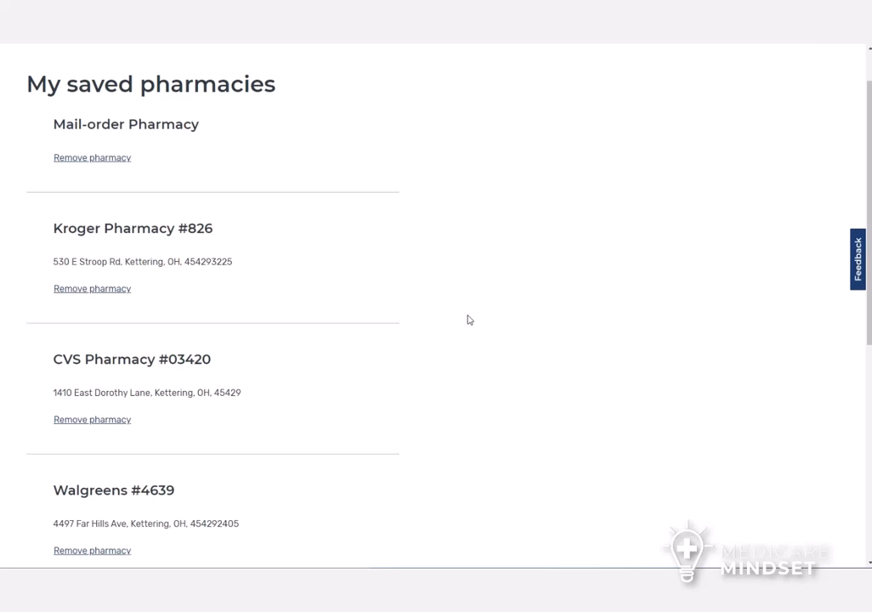
scroll(466, 319, "down", 5)
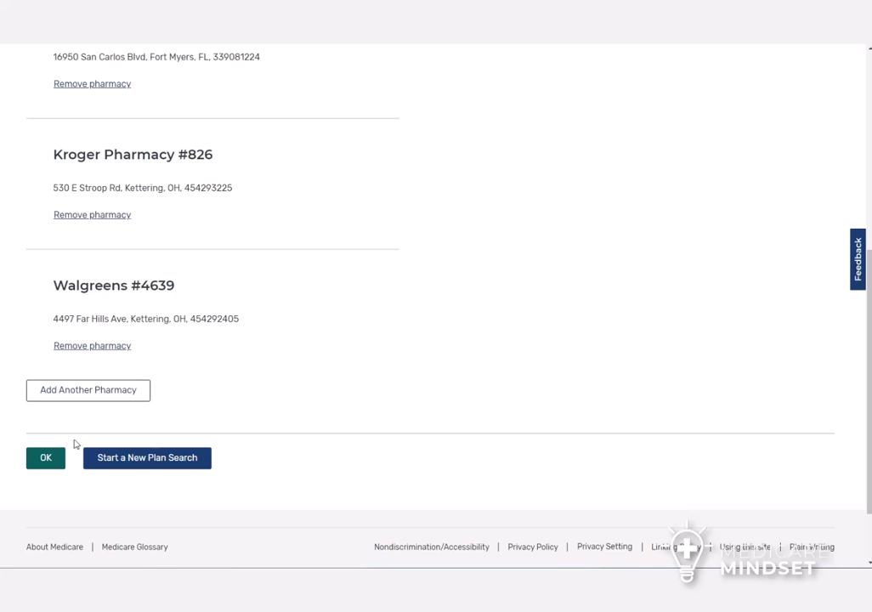
left_click(46, 460)
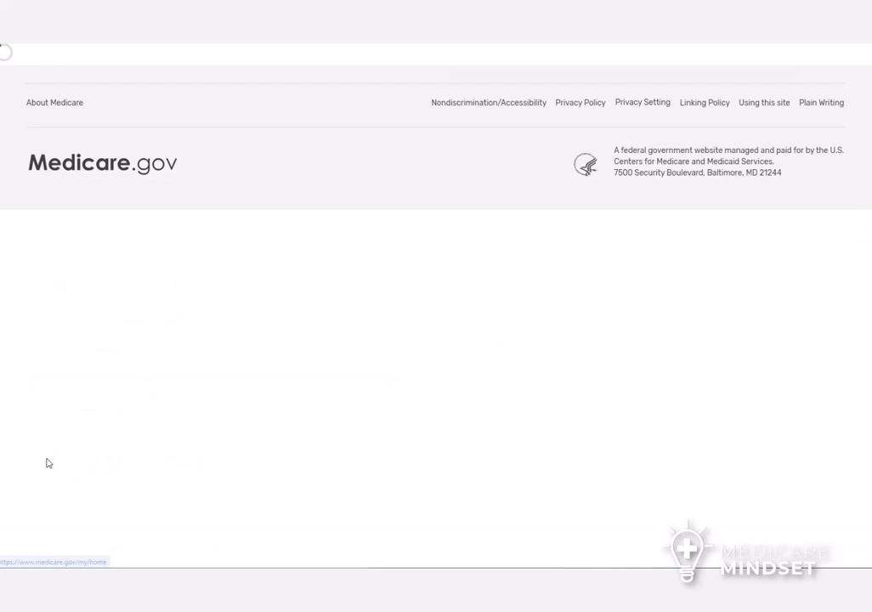